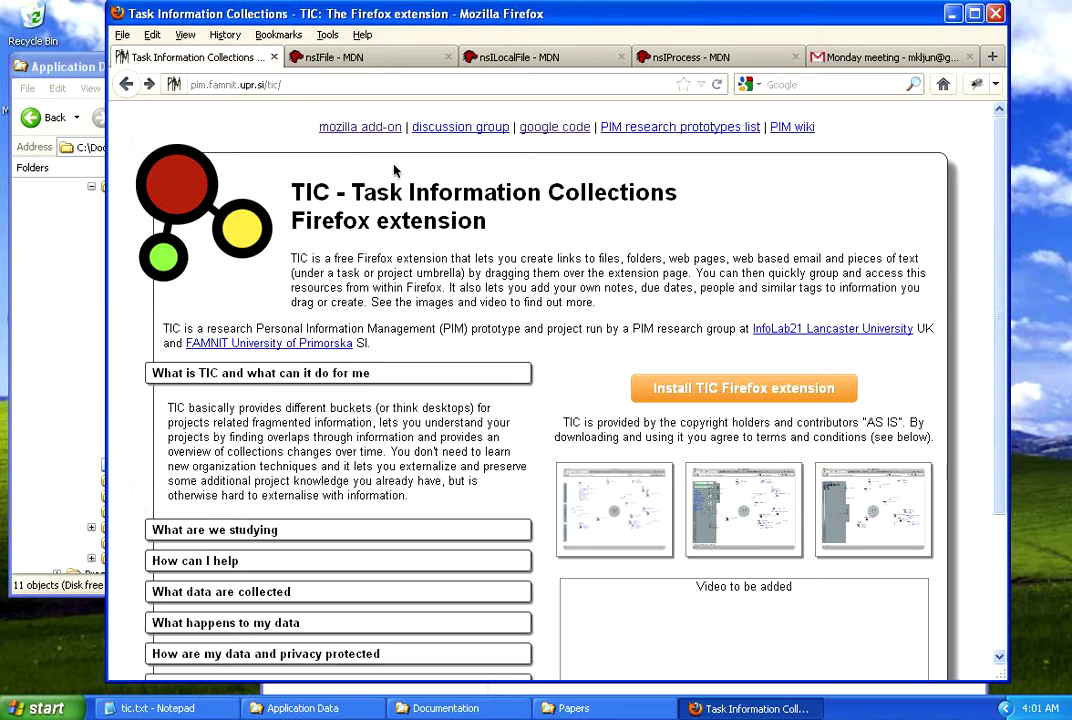
Install the Task Information Collections add-on from its project page and restart Firefox
left_click(716, 385)
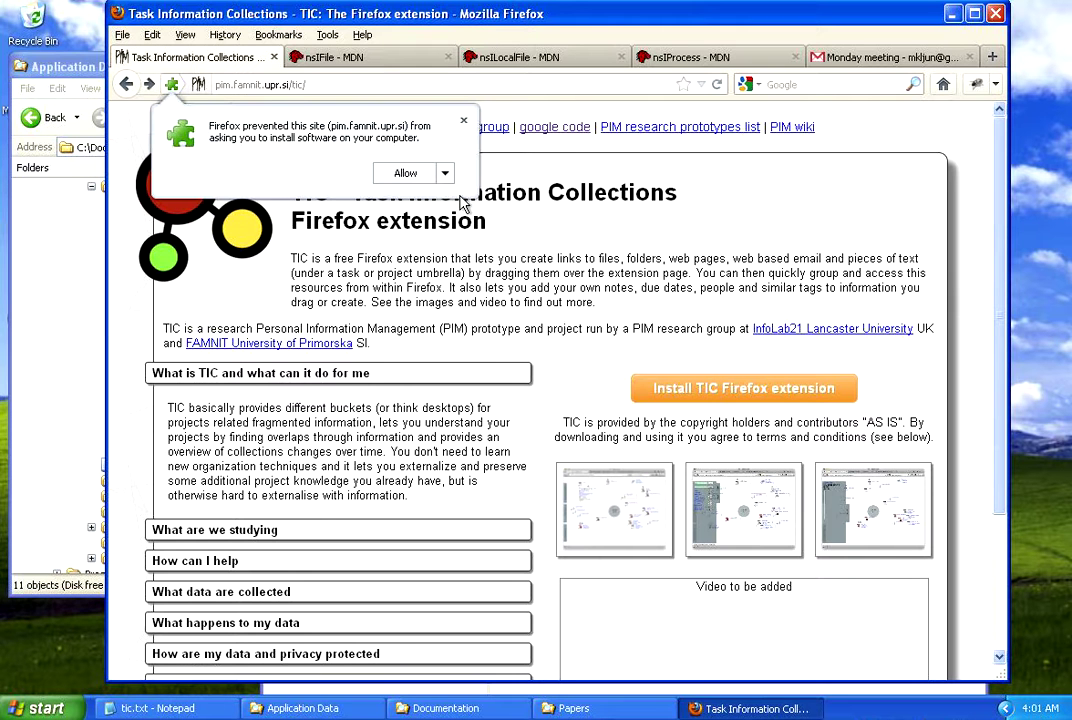
left_click(410, 174)
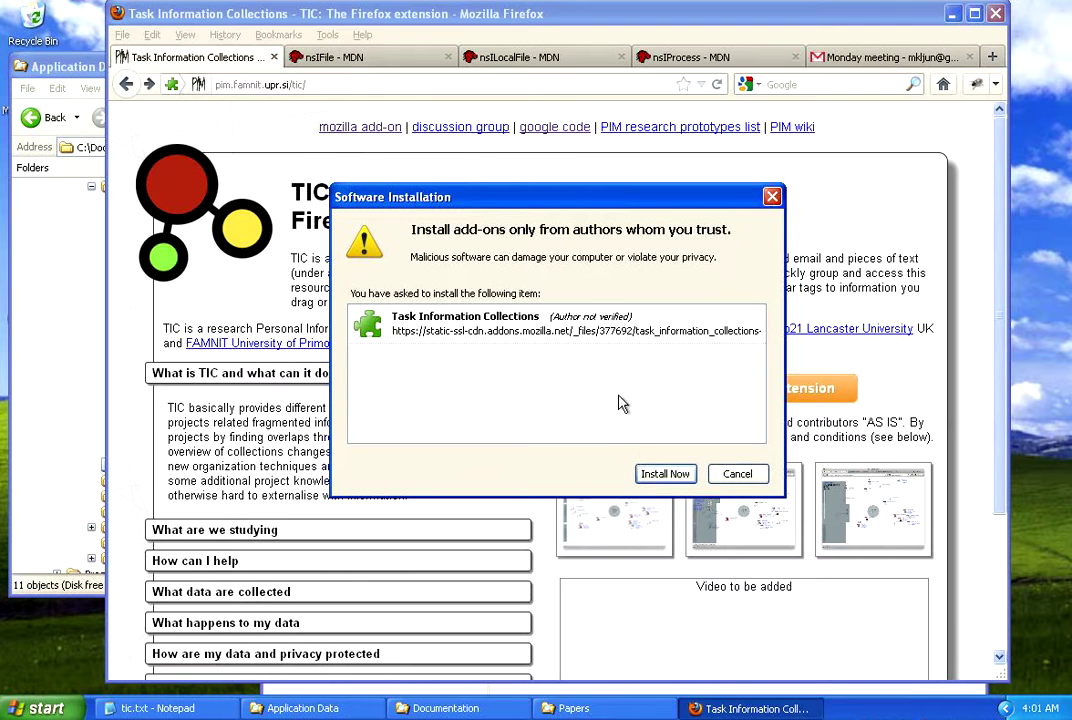
left_click(666, 473)
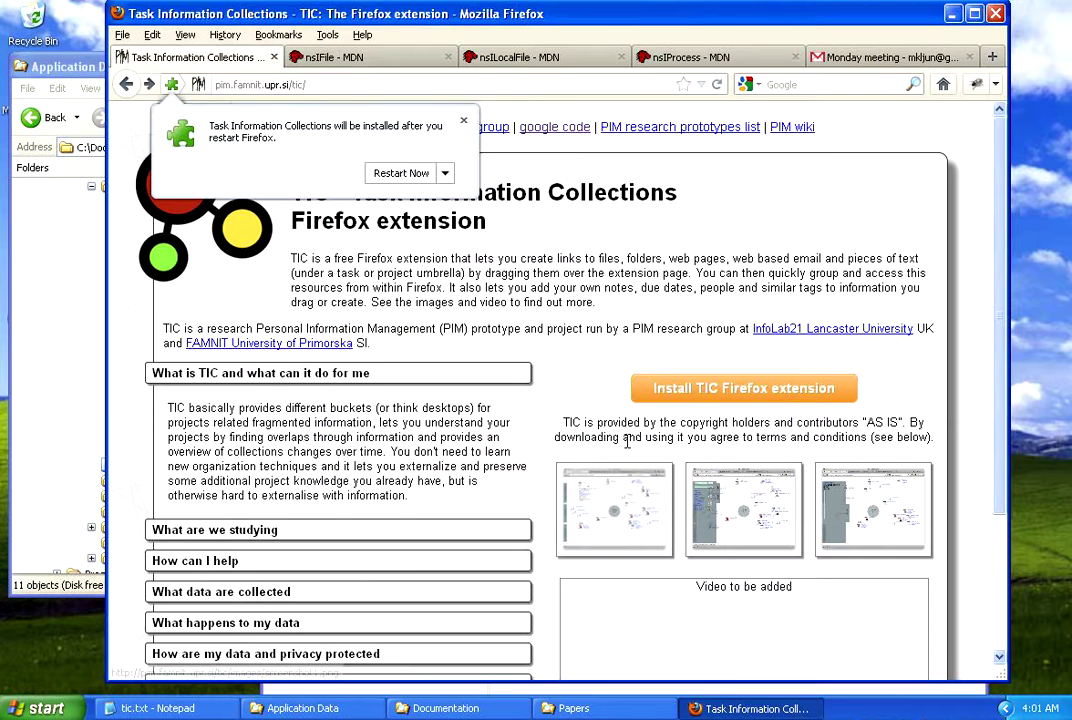
left_click(381, 176)
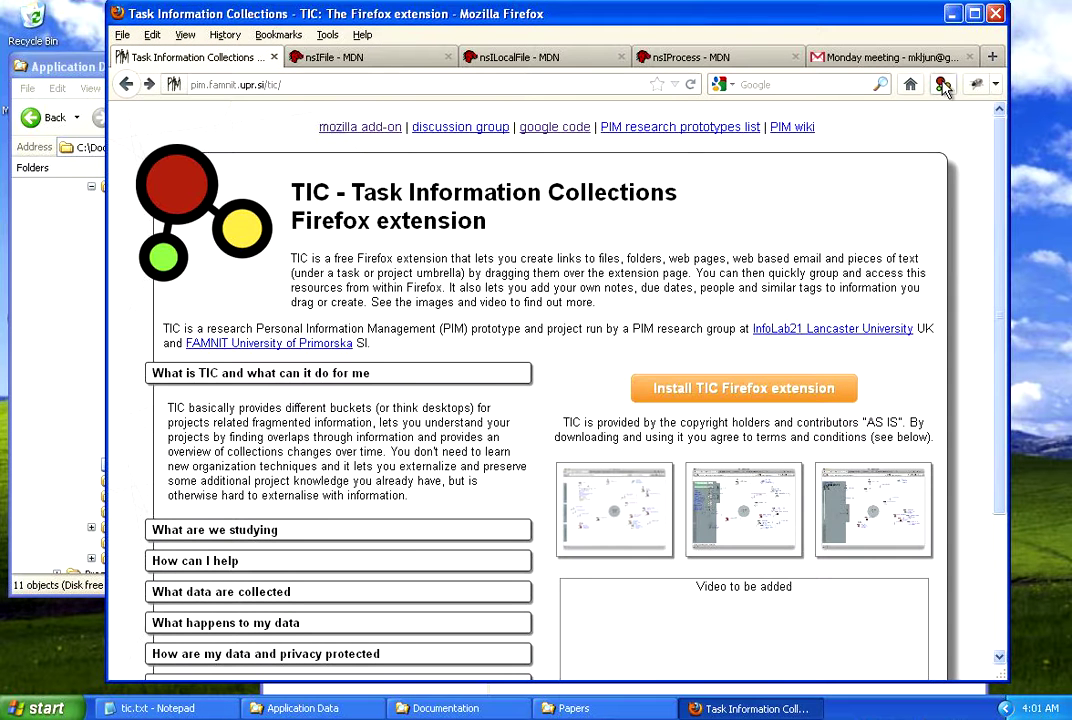
Open the TIC page, move its tab to the first position, and accept the TIC terms
left_click(943, 85)
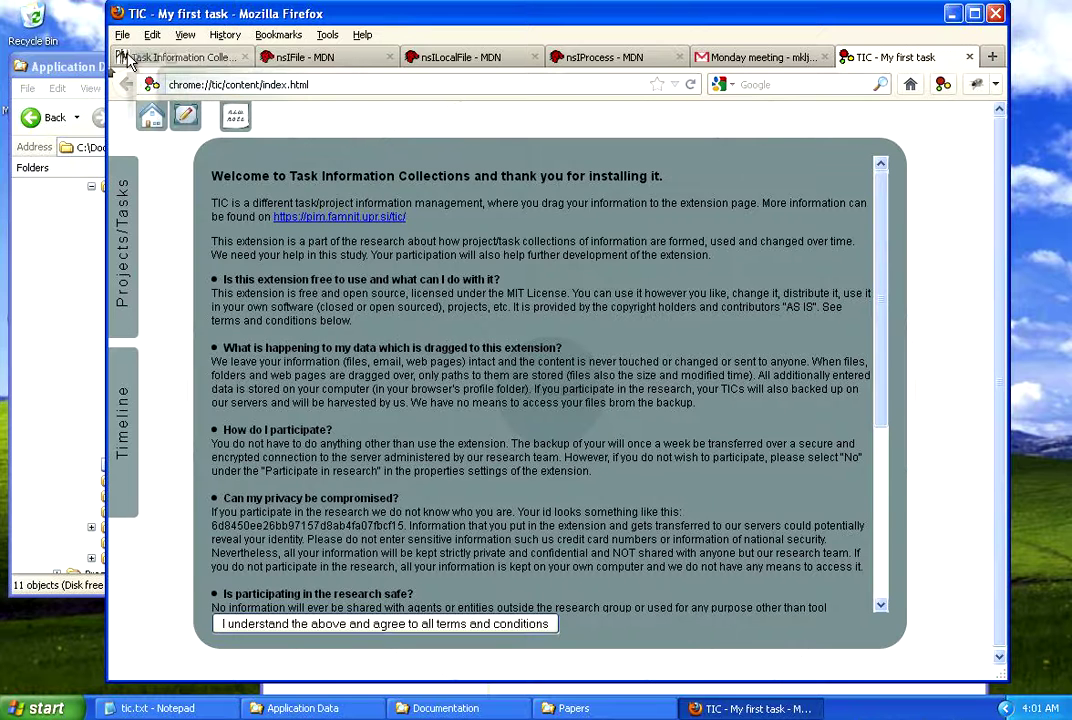
left_click_drag(130, 57, 125, 57)
left_click(327, 35)
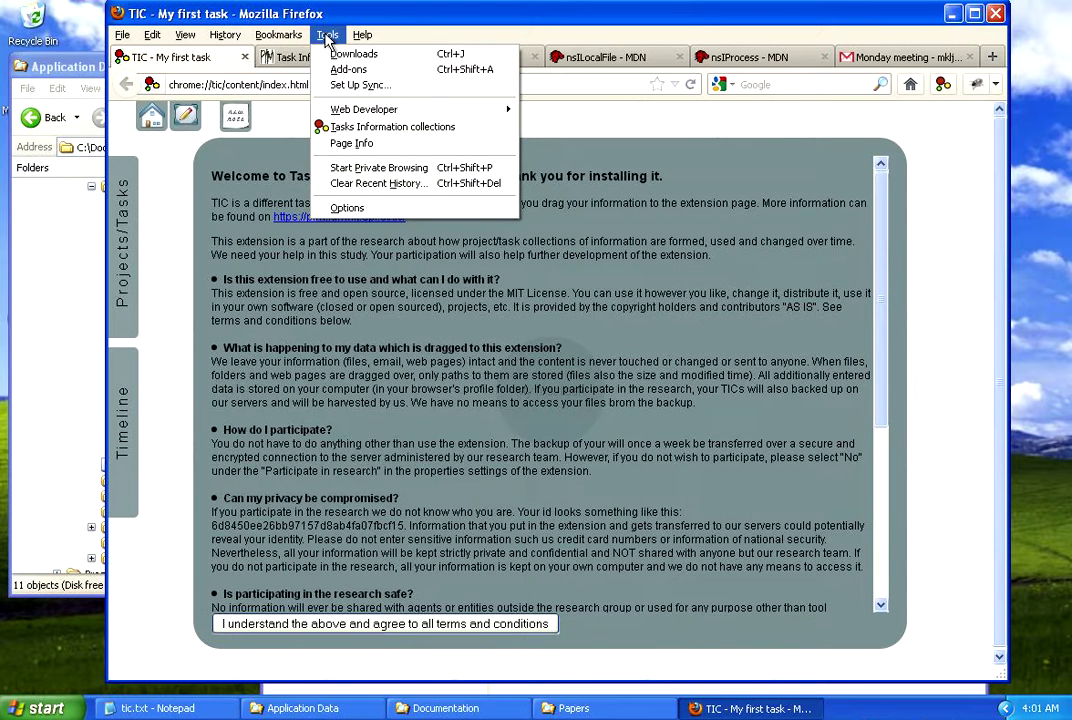
left_click(180, 190)
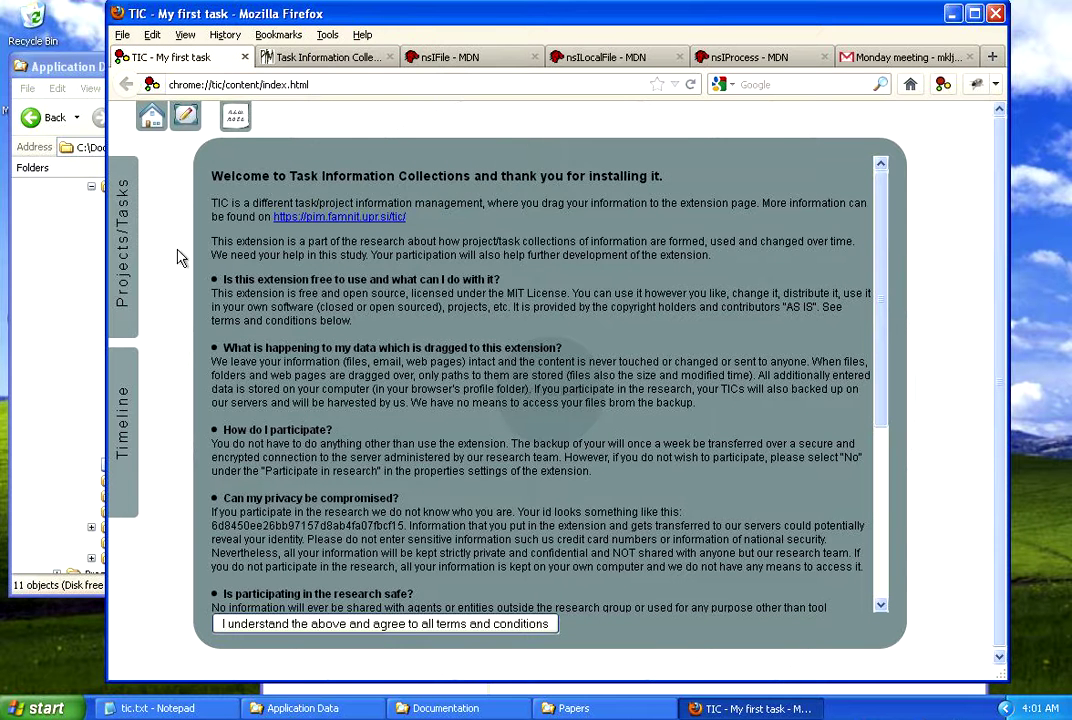
left_click(454, 627)
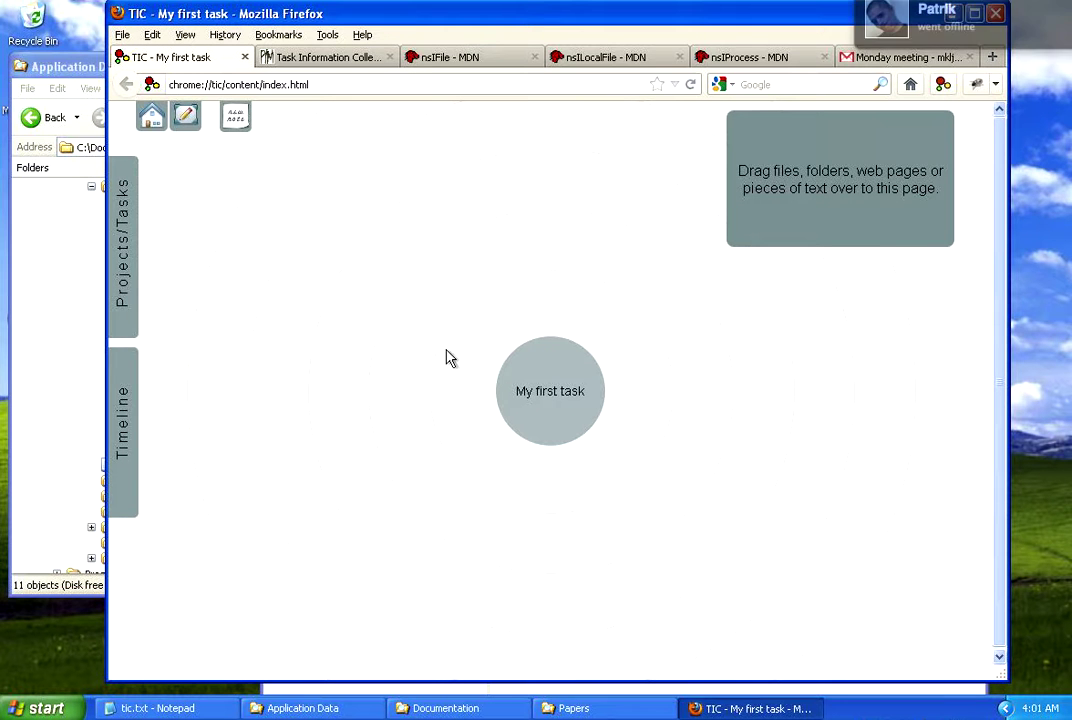
left_click(134, 232)
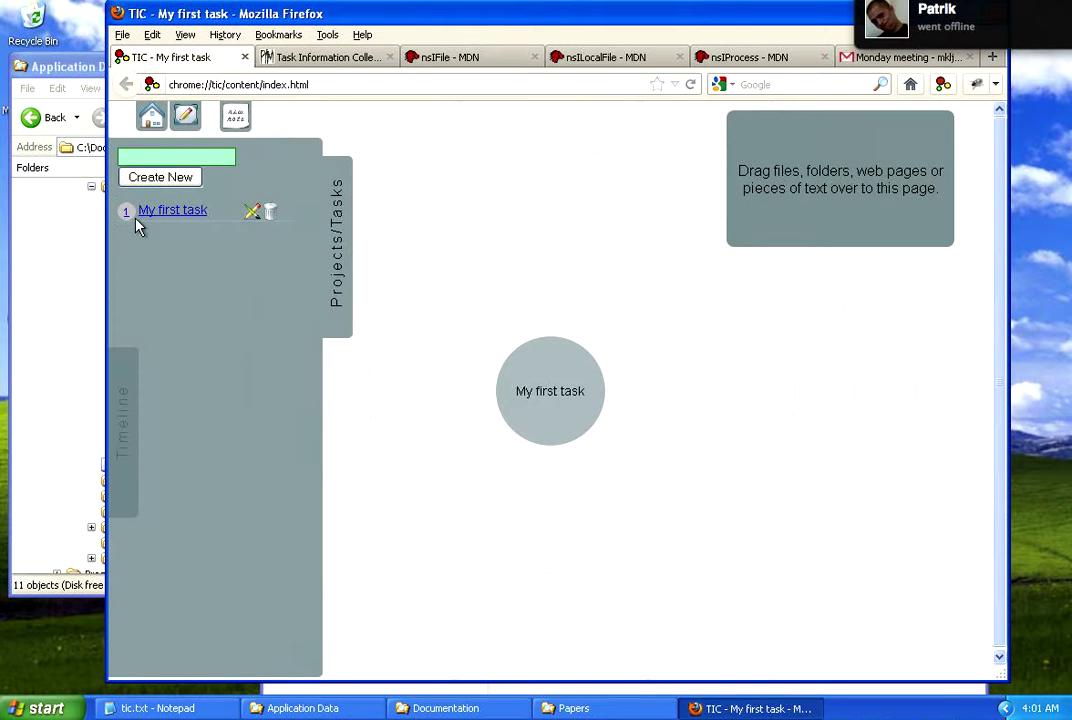
Rename the task 'My first task' to 'Extension development' in the Projects/Tasks panel
left_click(350, 262)
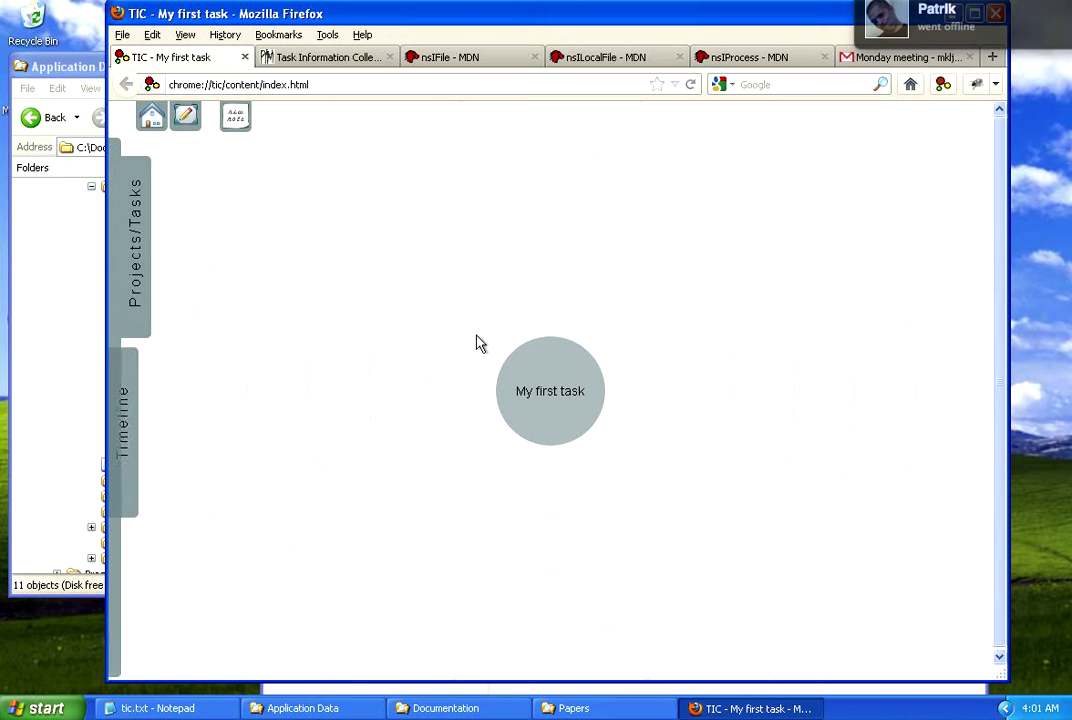
left_click(135, 225)
left_click(253, 212)
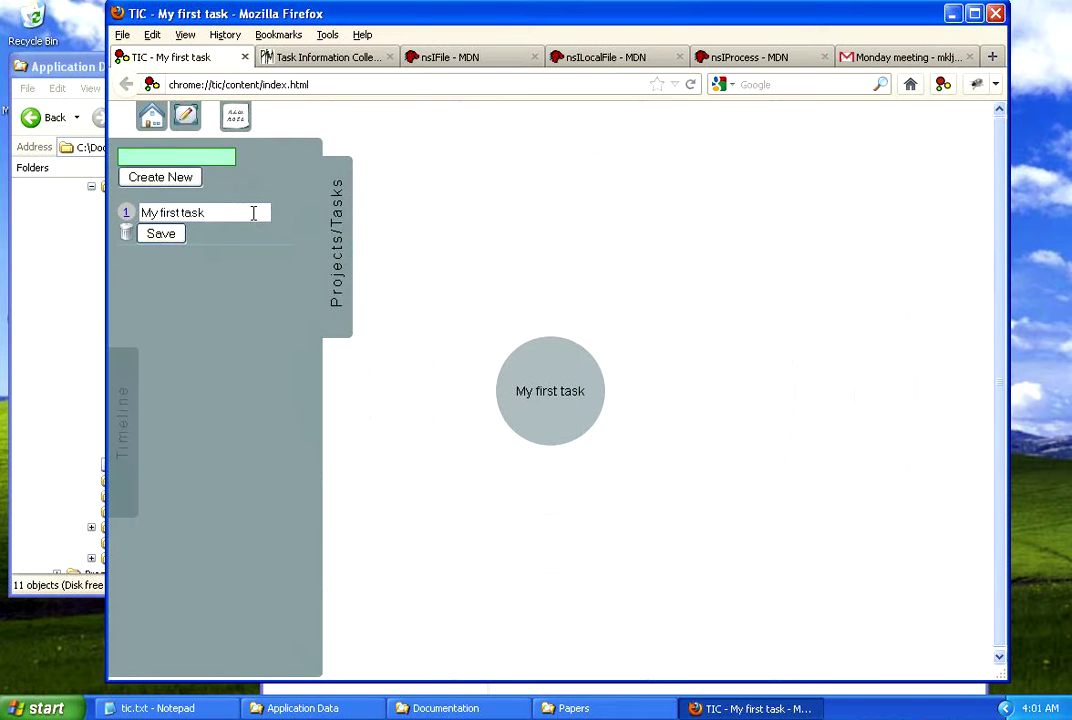
key("ctrl+a")
type("E")
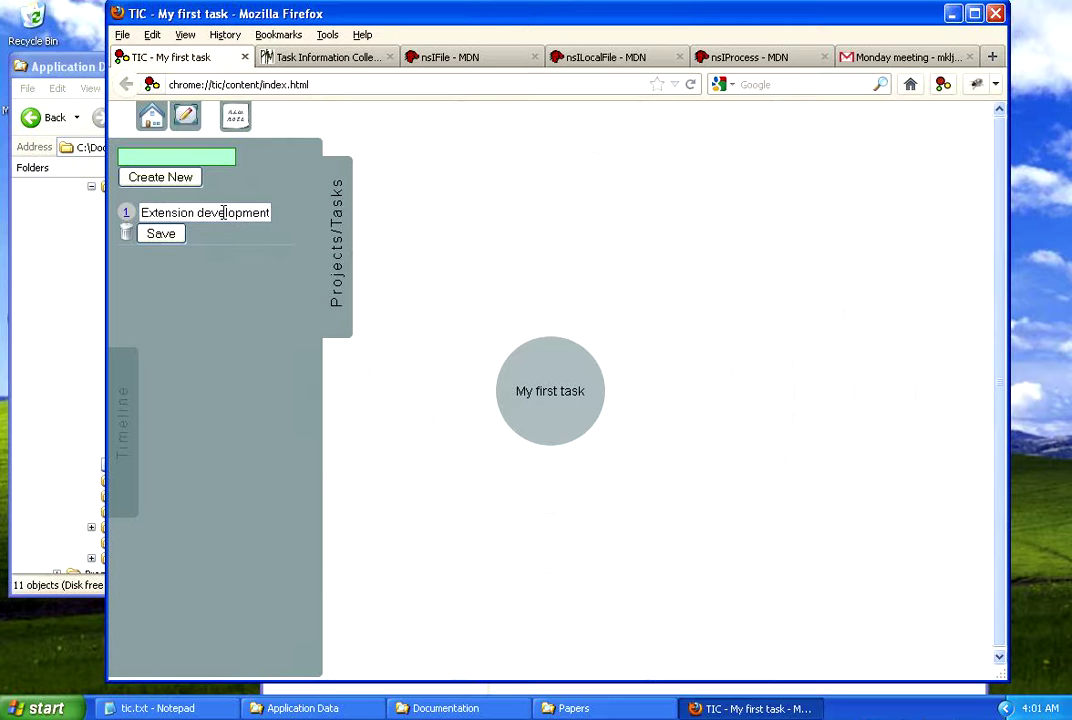
left_click(165, 236)
left_click(333, 297)
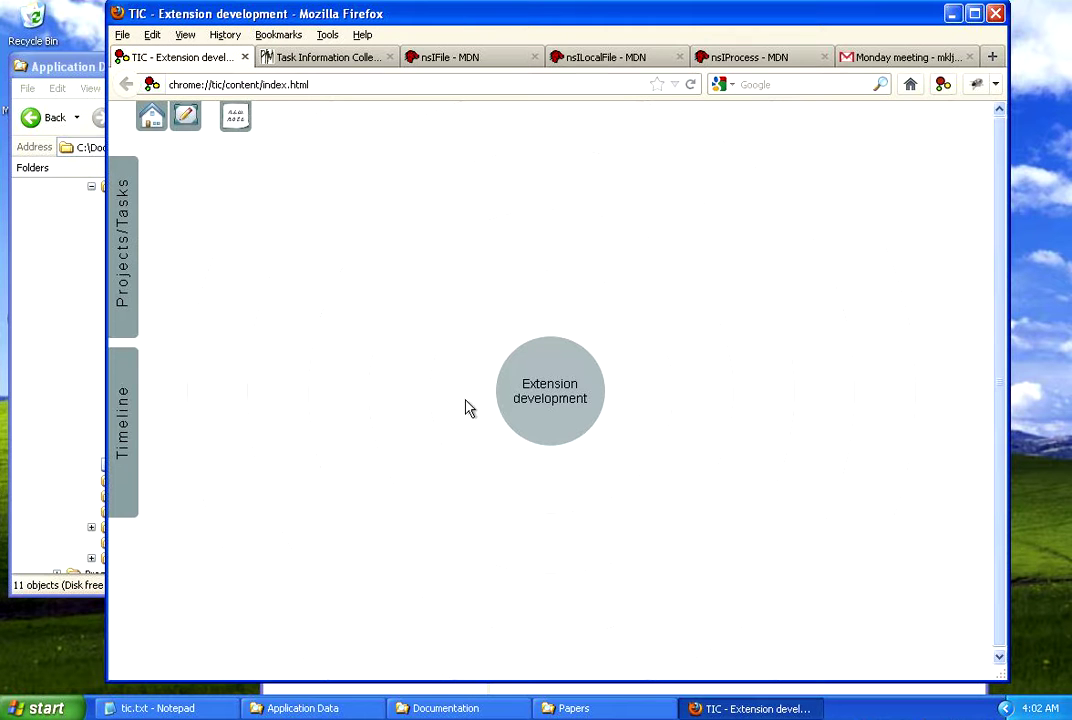
Link the TIC project page and the TIC Mozilla add-on page into Extension development
left_click(300, 60)
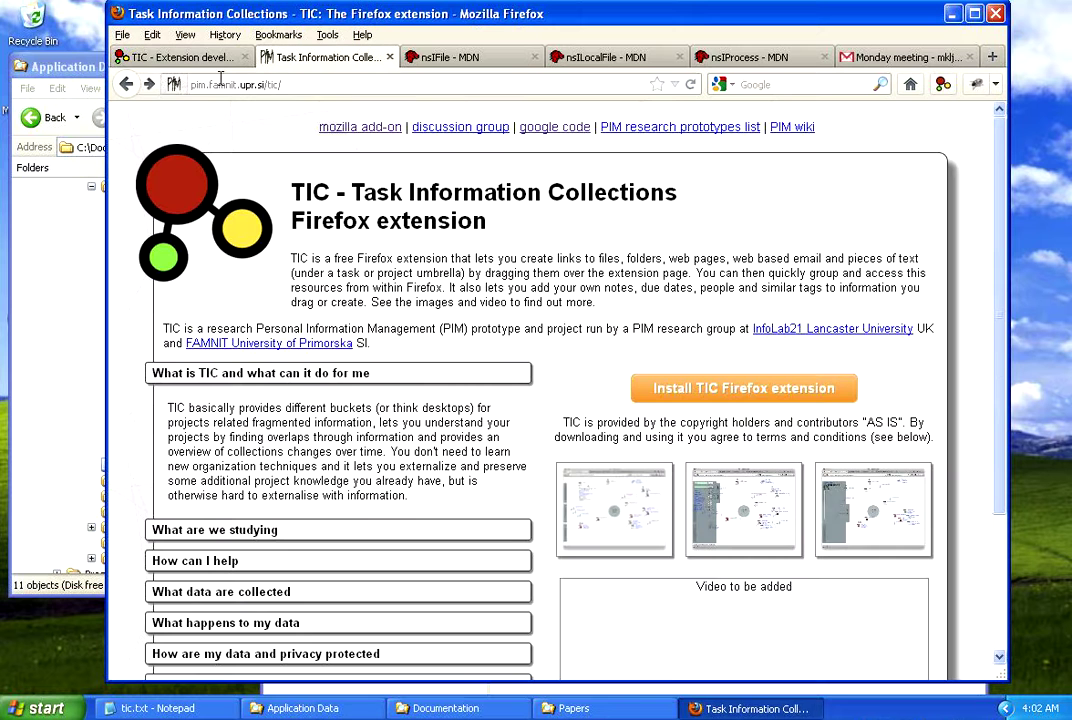
left_click_drag(175, 87, 505, 170)
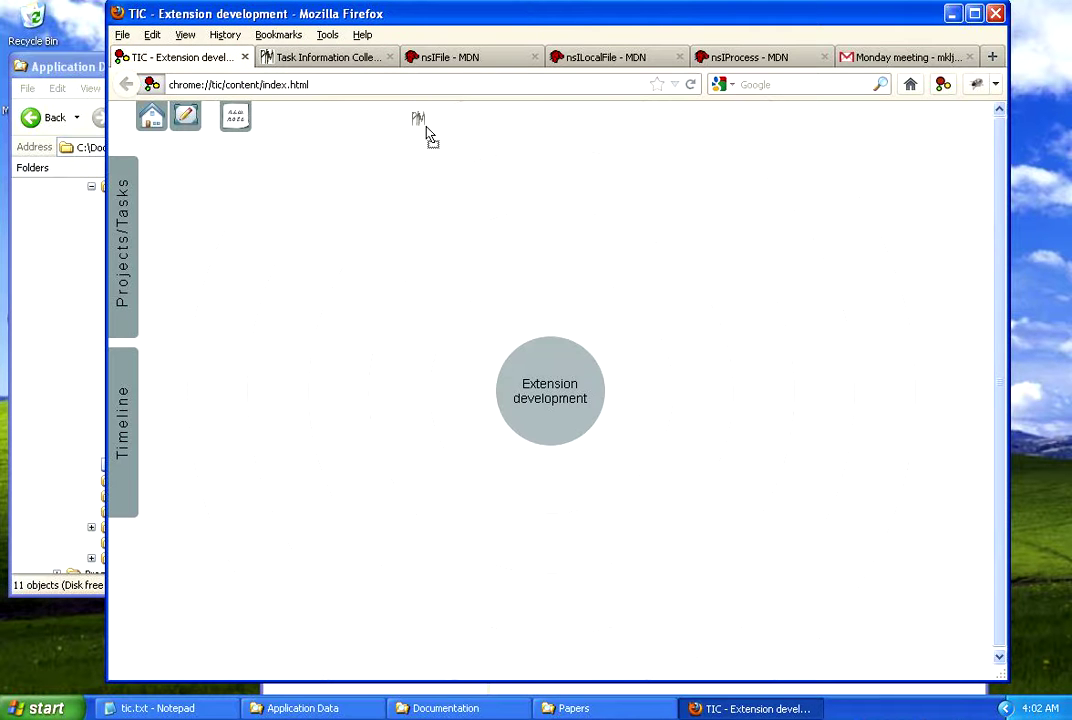
left_click_drag(426, 136, 428, 138)
left_click(352, 62)
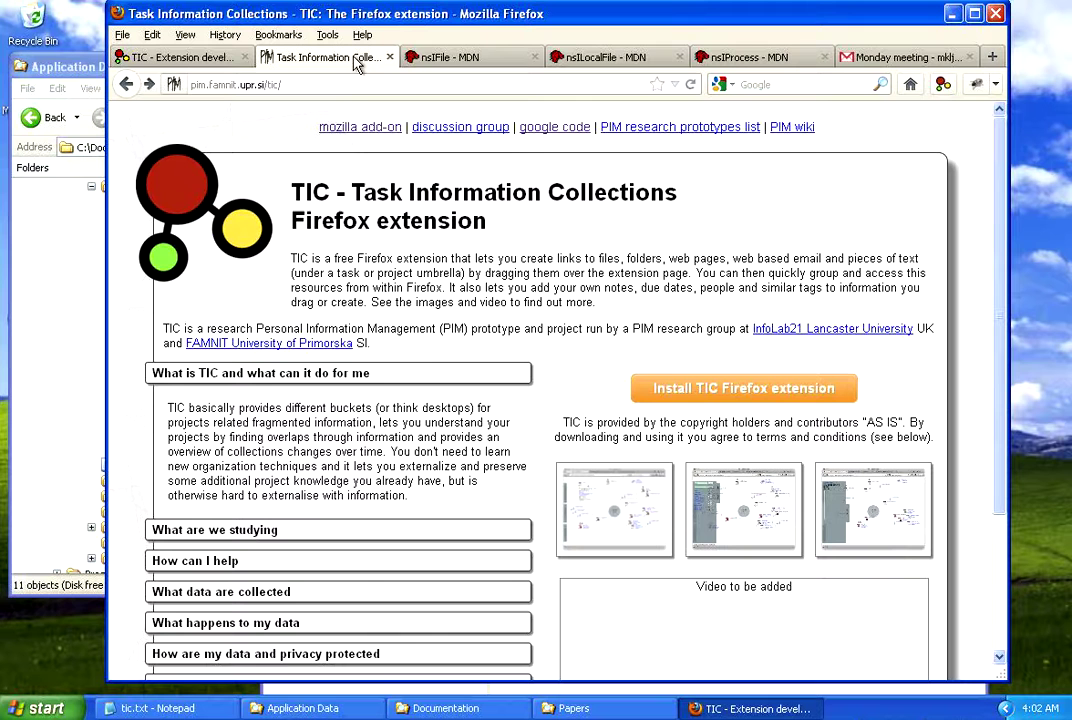
left_click(360, 128)
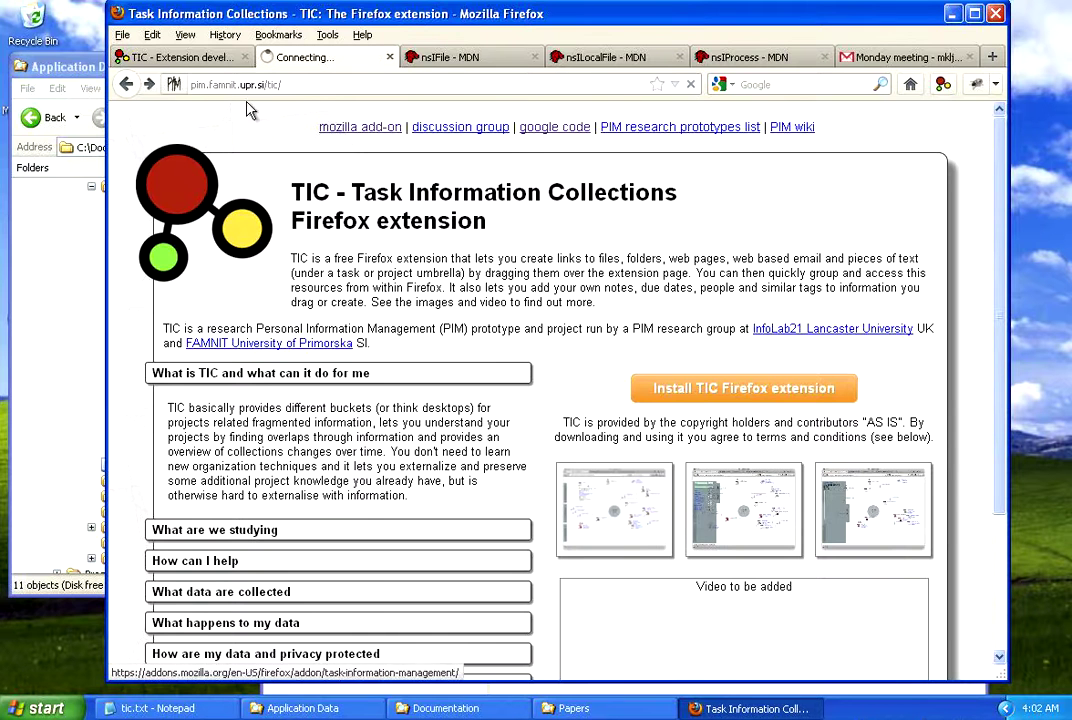
left_click(173, 59)
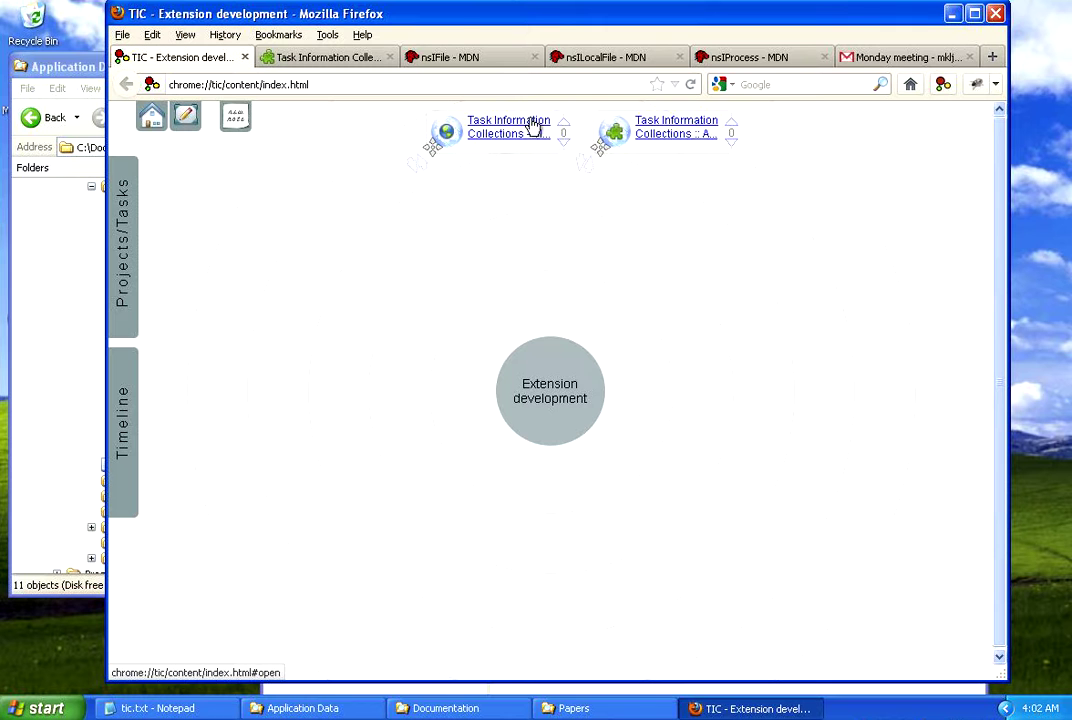
Link the TIC Google Code project page into the space
left_click(352, 59)
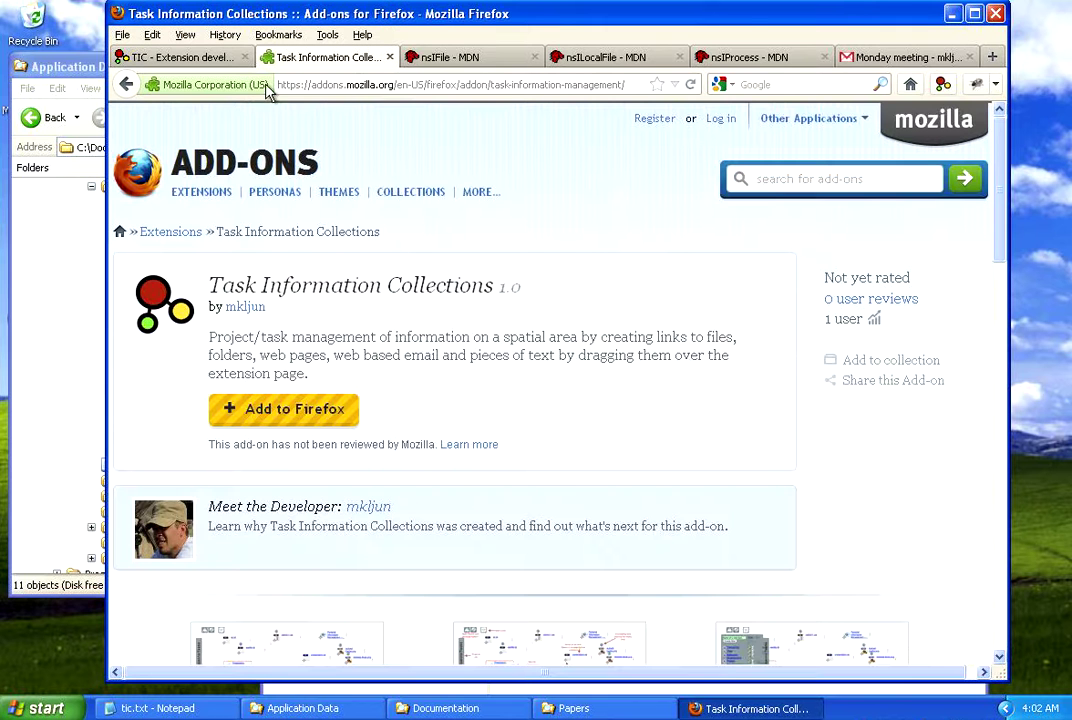
left_click(127, 84)
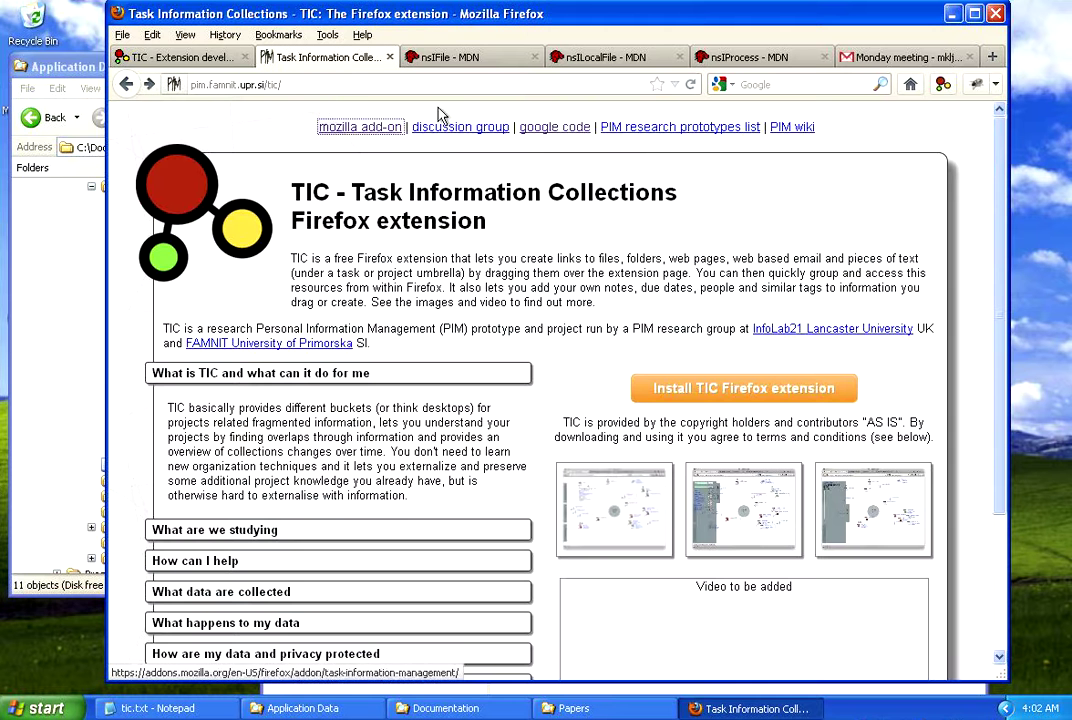
left_click(554, 128)
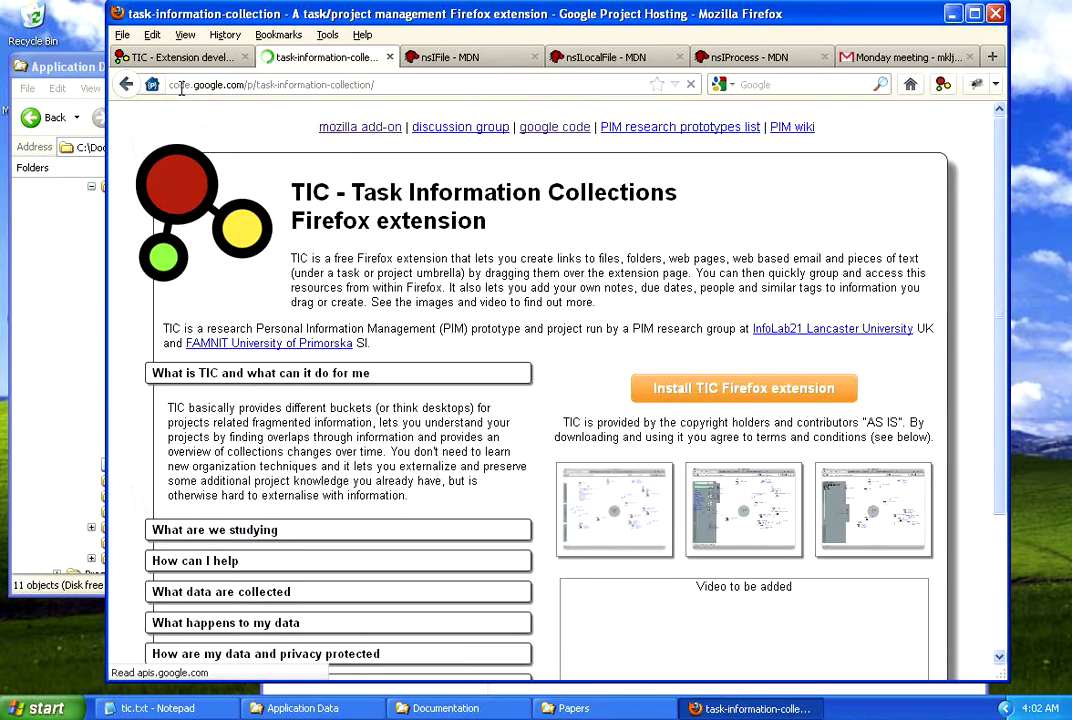
left_click(165, 60)
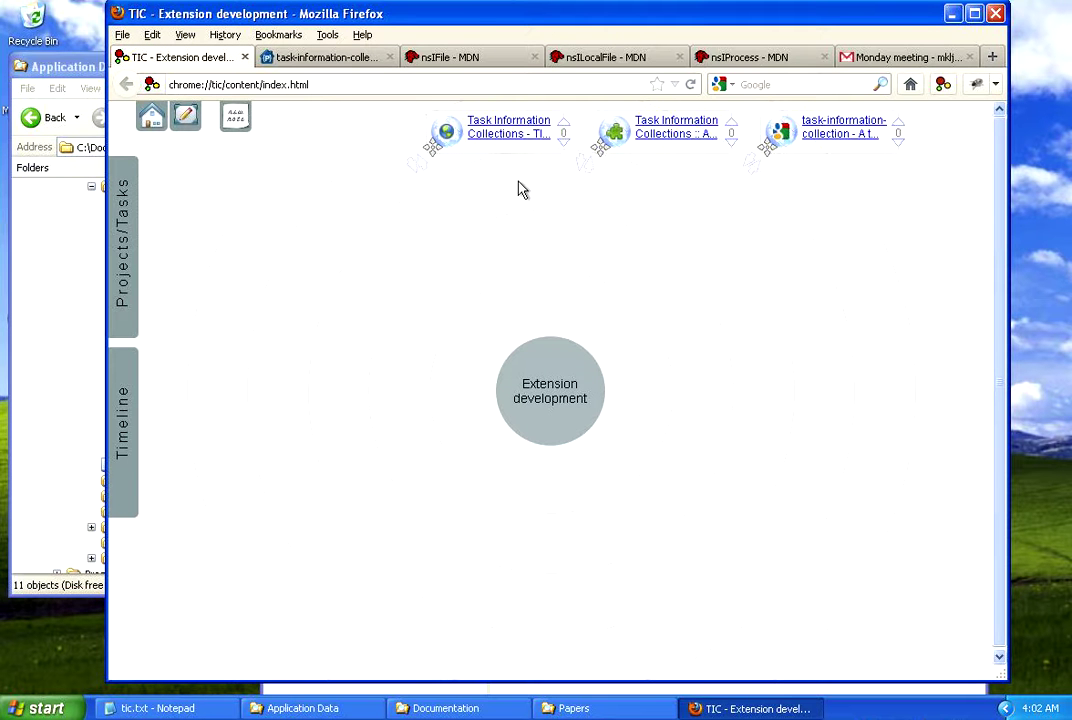
Link the nsIFile, nsILocalFile and nsIProcess MDN pages, ending on the nsIFile page
left_click(452, 57)
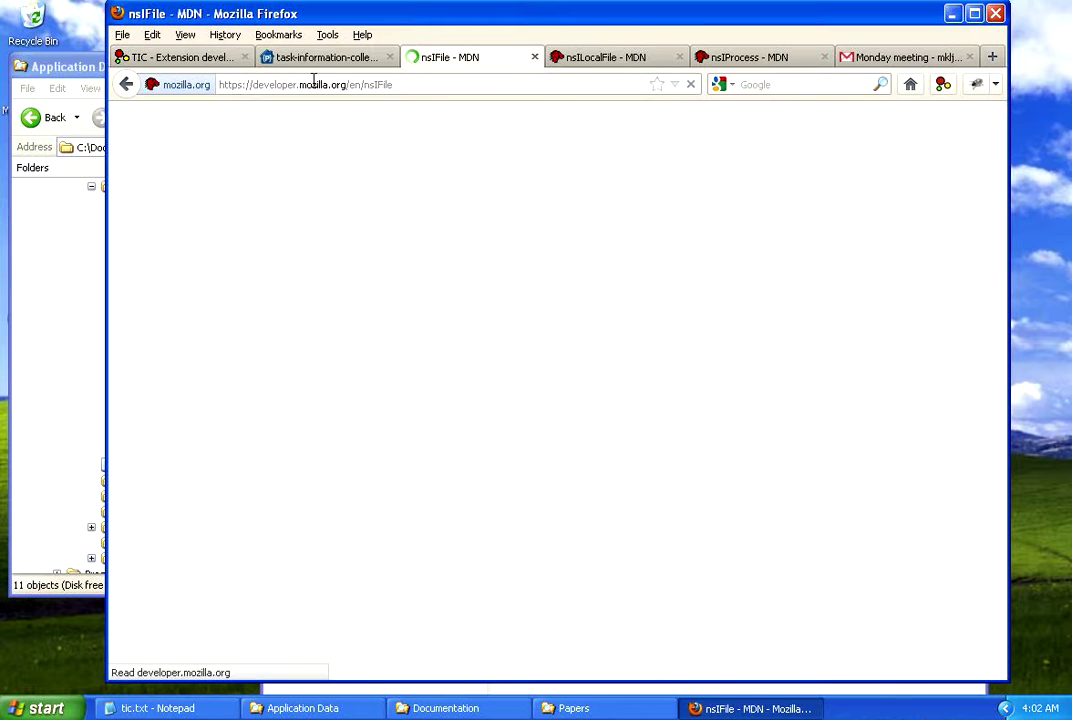
left_click(188, 62)
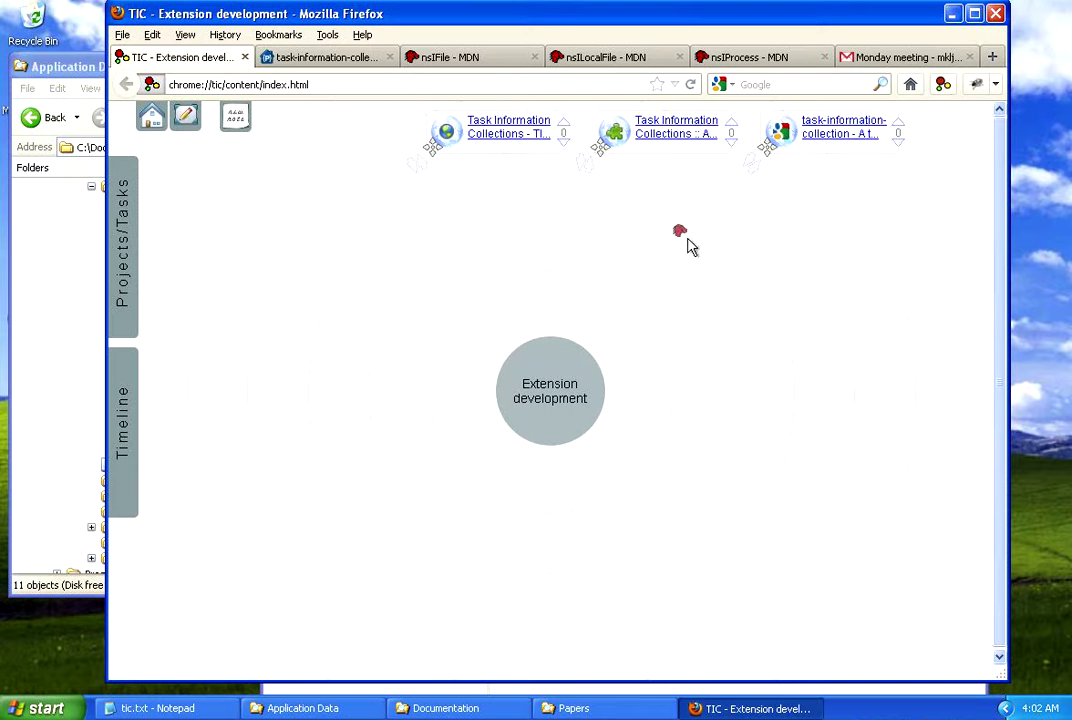
left_click(581, 60)
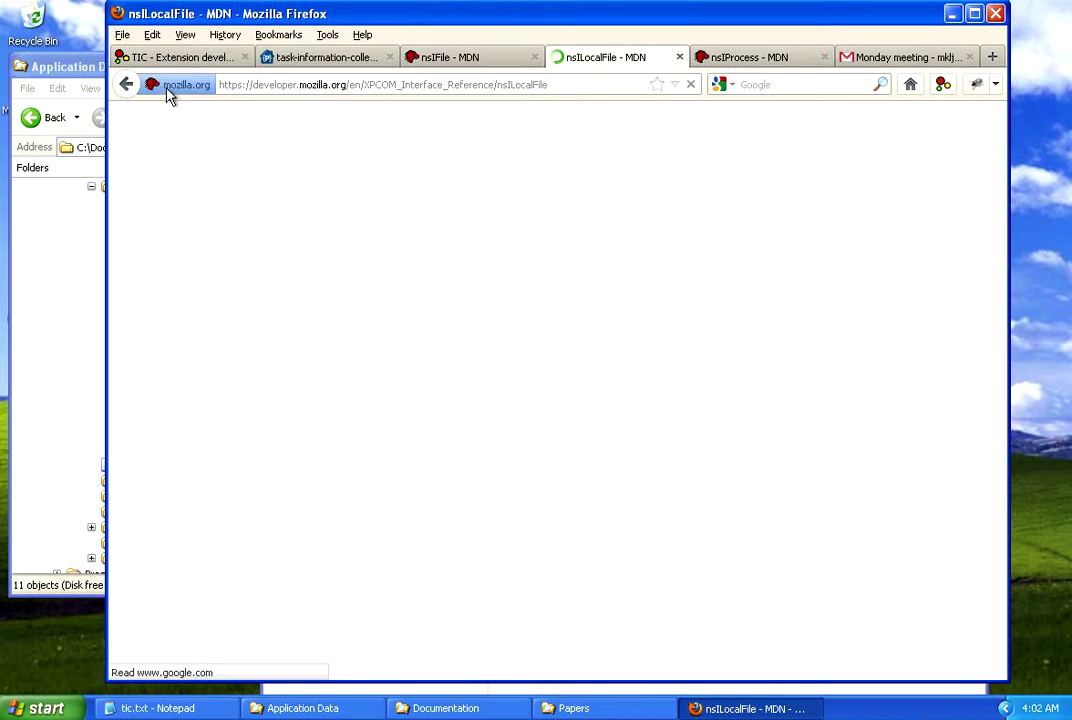
left_click(175, 57)
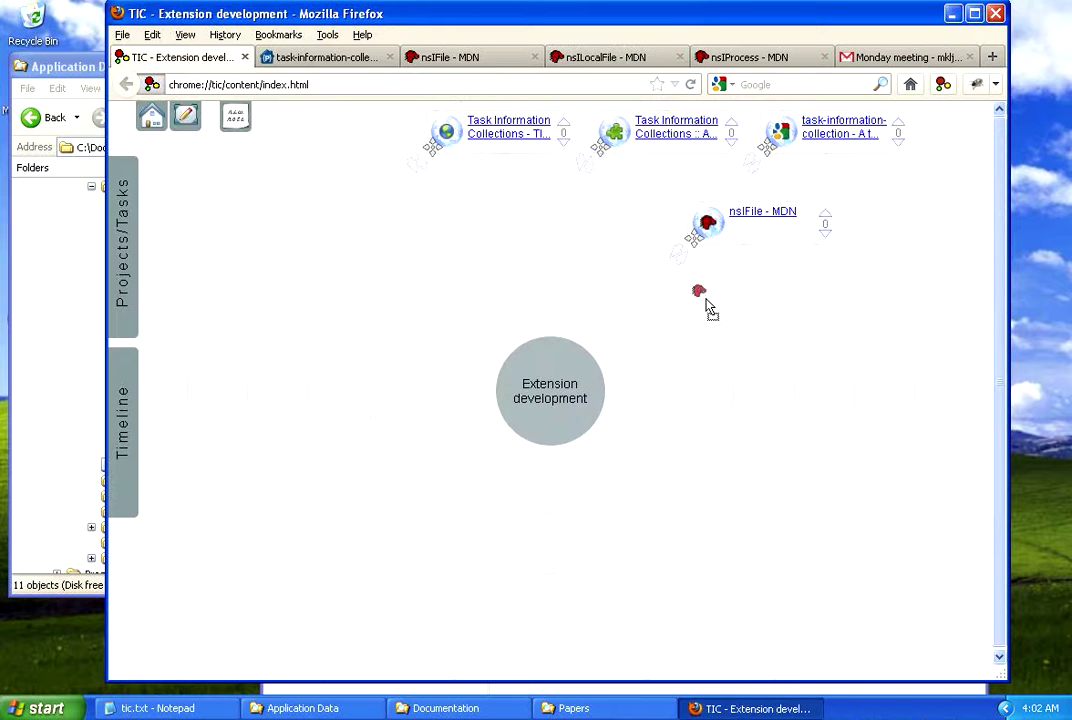
left_click(765, 60)
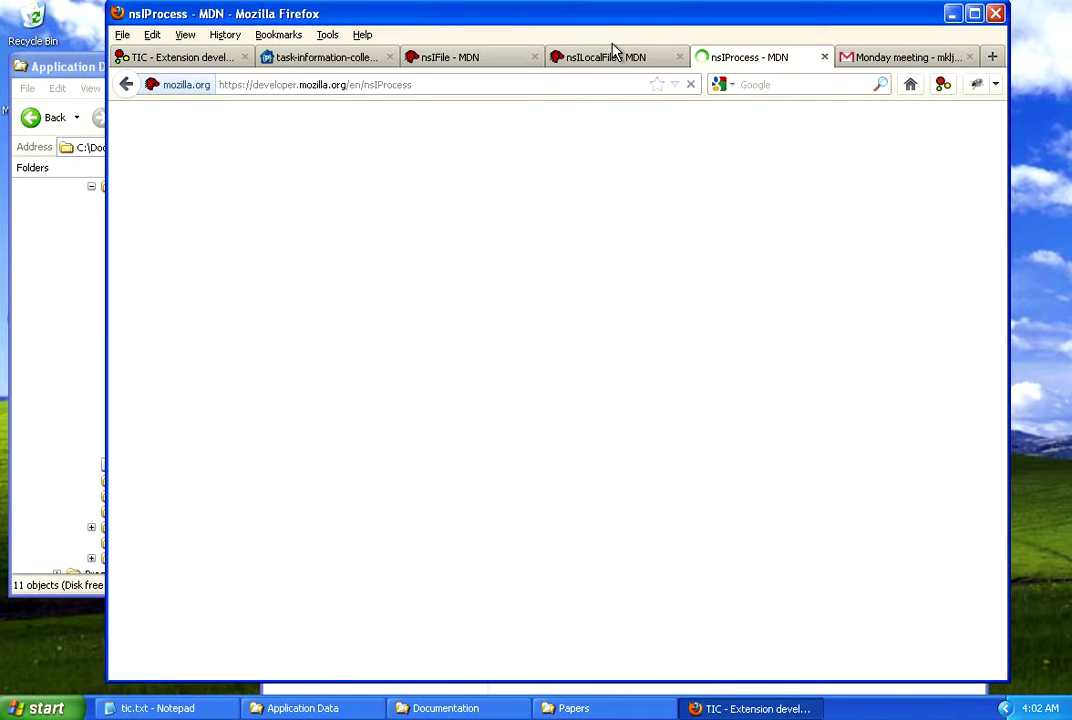
left_click(165, 60)
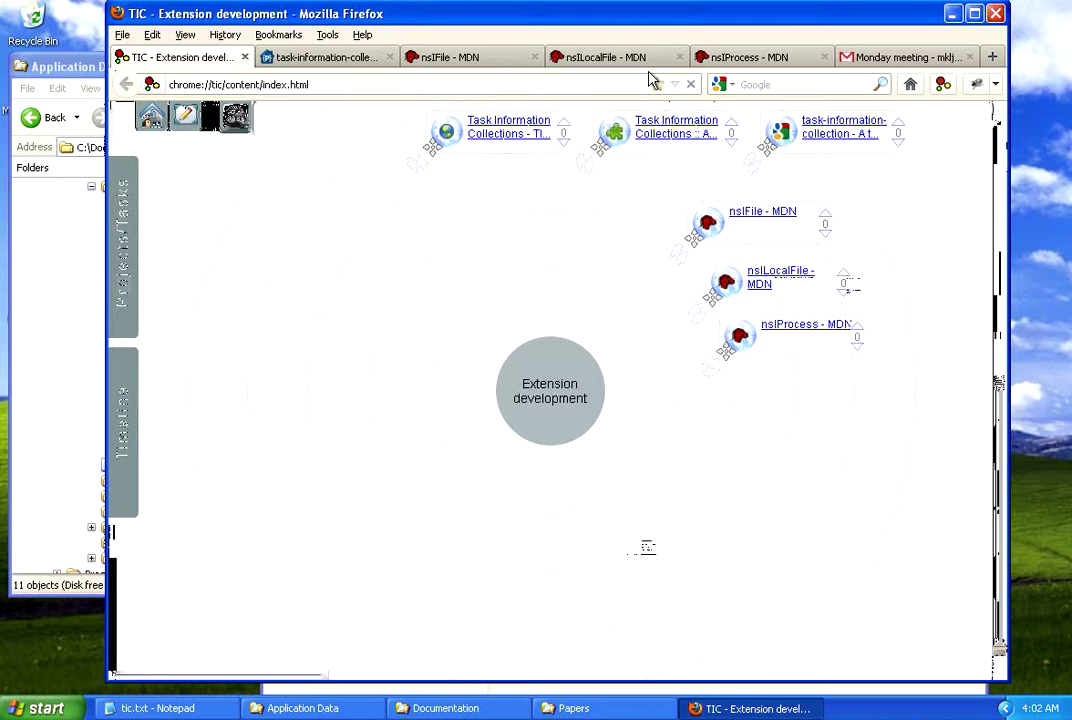
left_click(437, 62)
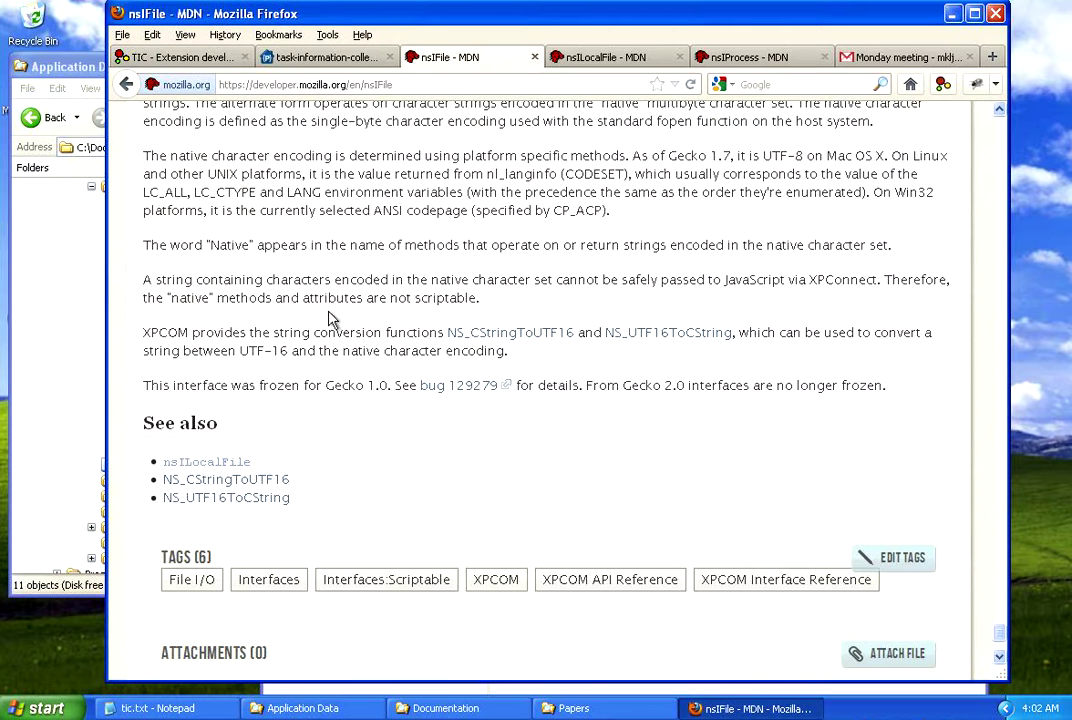
Clip the XPCOM string-conversion paragraph into the space and add a note: collaboration, localization, clean DB
left_click_drag(545, 362, 142, 327)
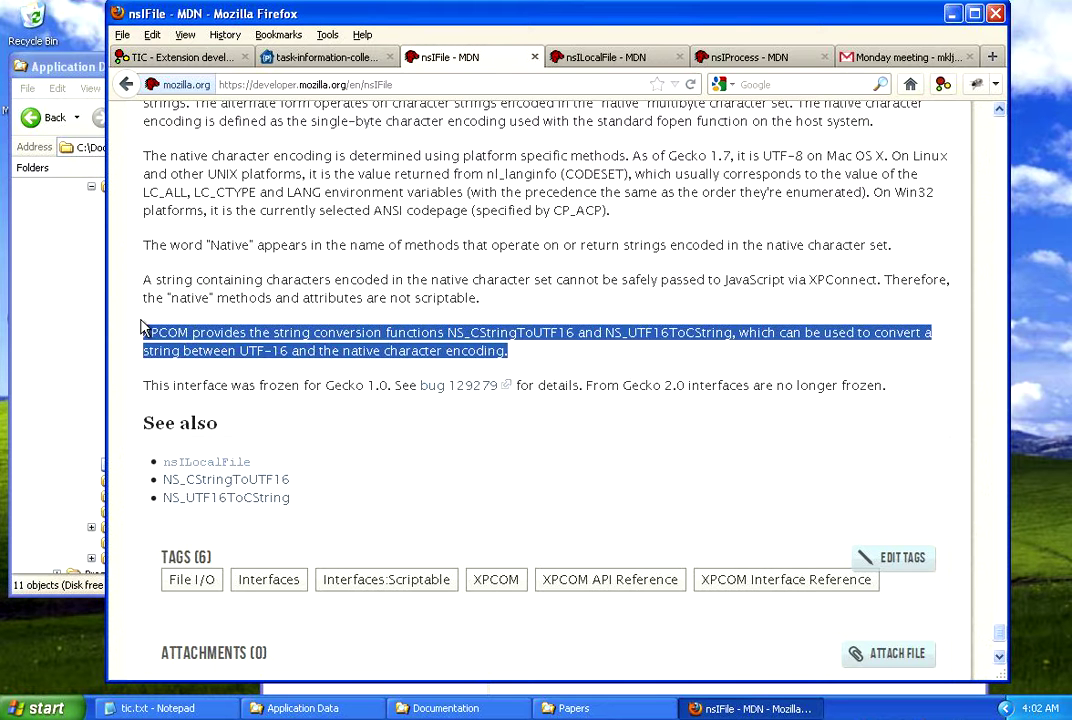
left_click_drag(212, 313, 705, 427)
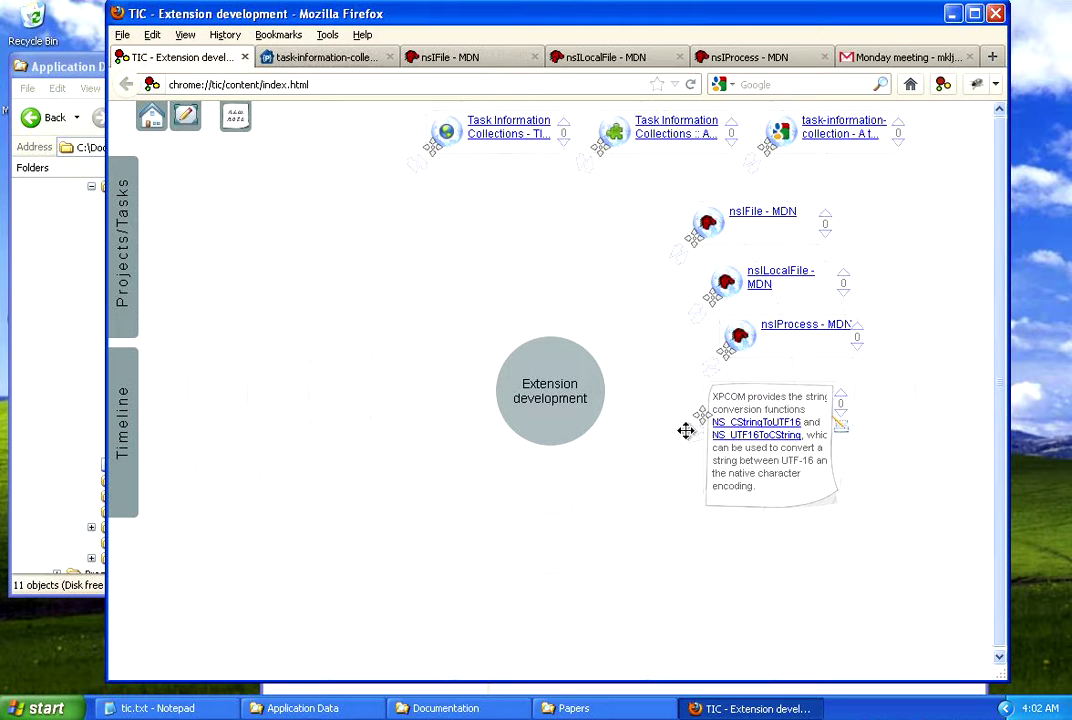
left_click(236, 119)
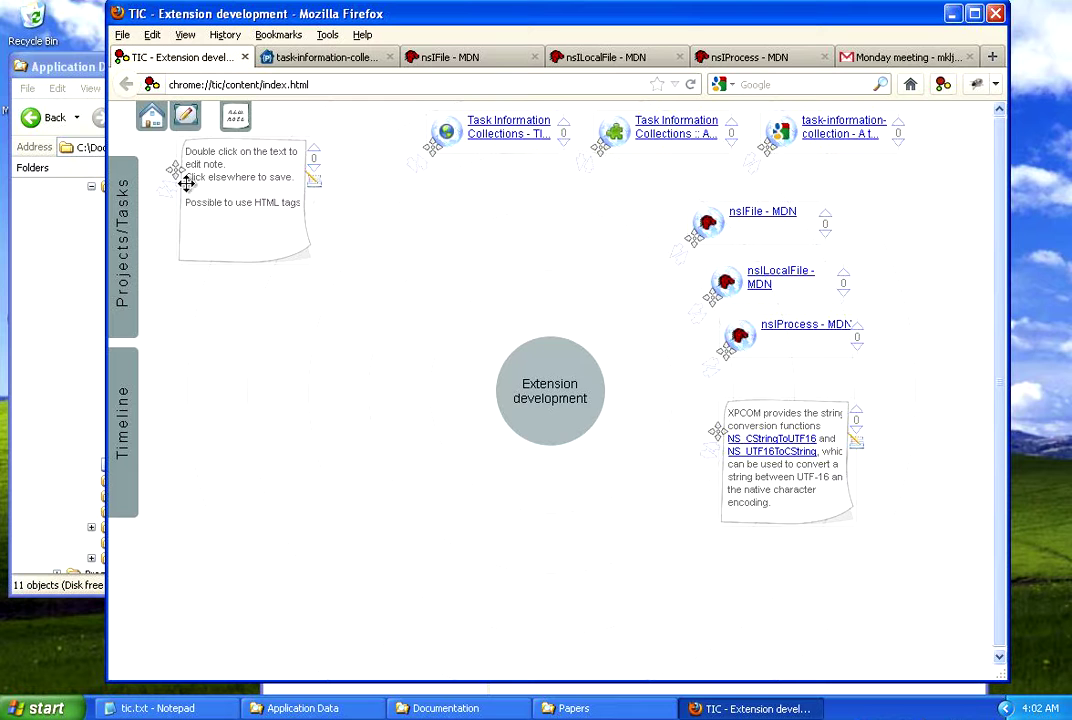
left_click_drag(175, 165, 223, 244)
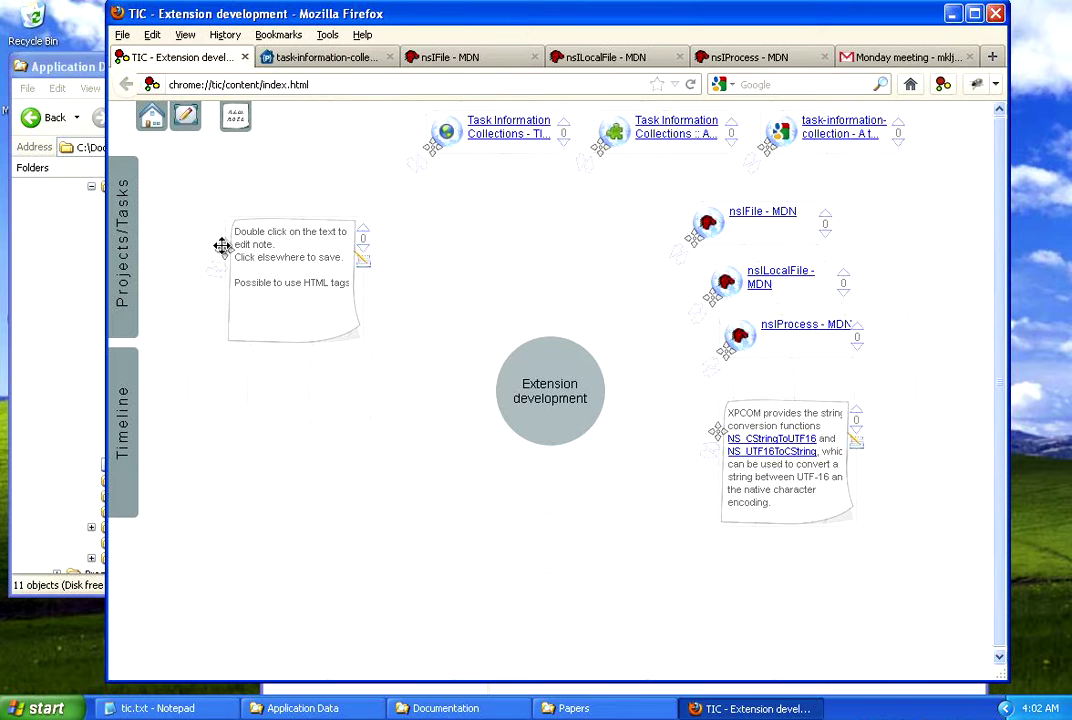
left_click_drag(441, 155, 438, 146)
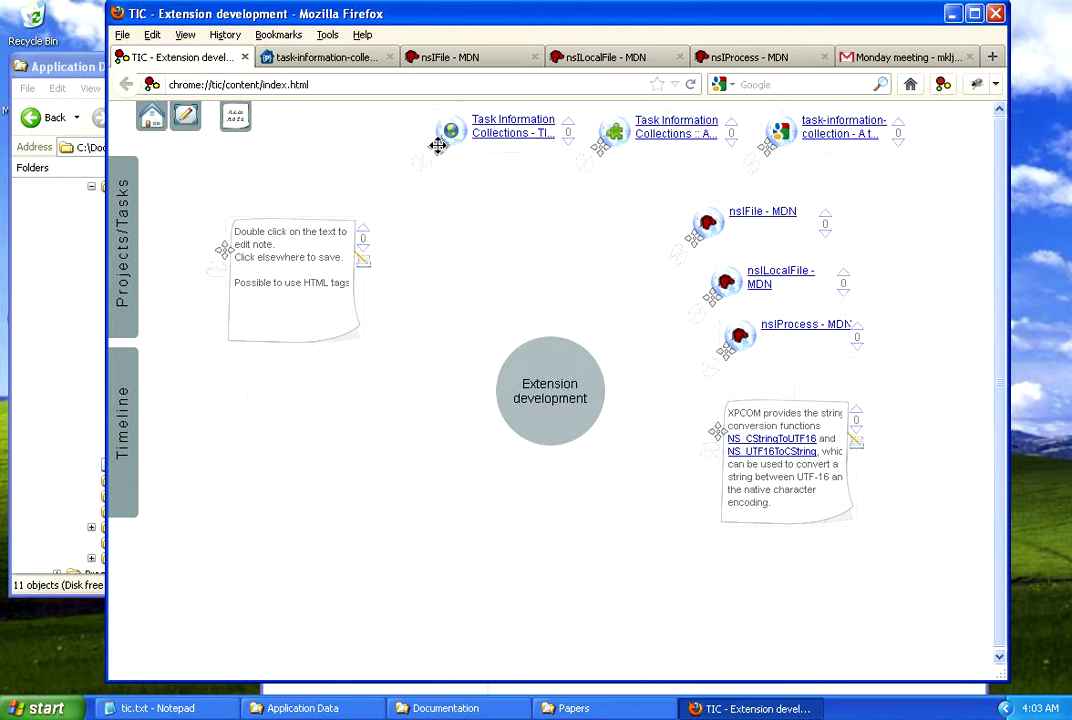
triple_click(290, 256)
left_click_drag(266, 297, 231, 232)
type("clean DB")
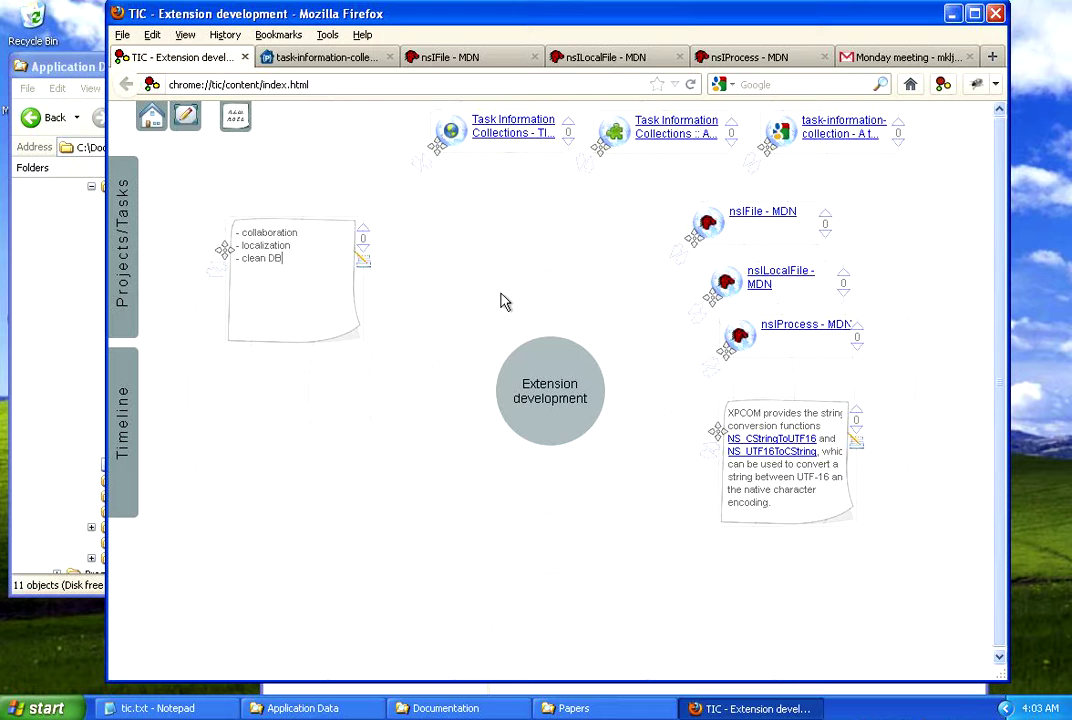
left_click(518, 296)
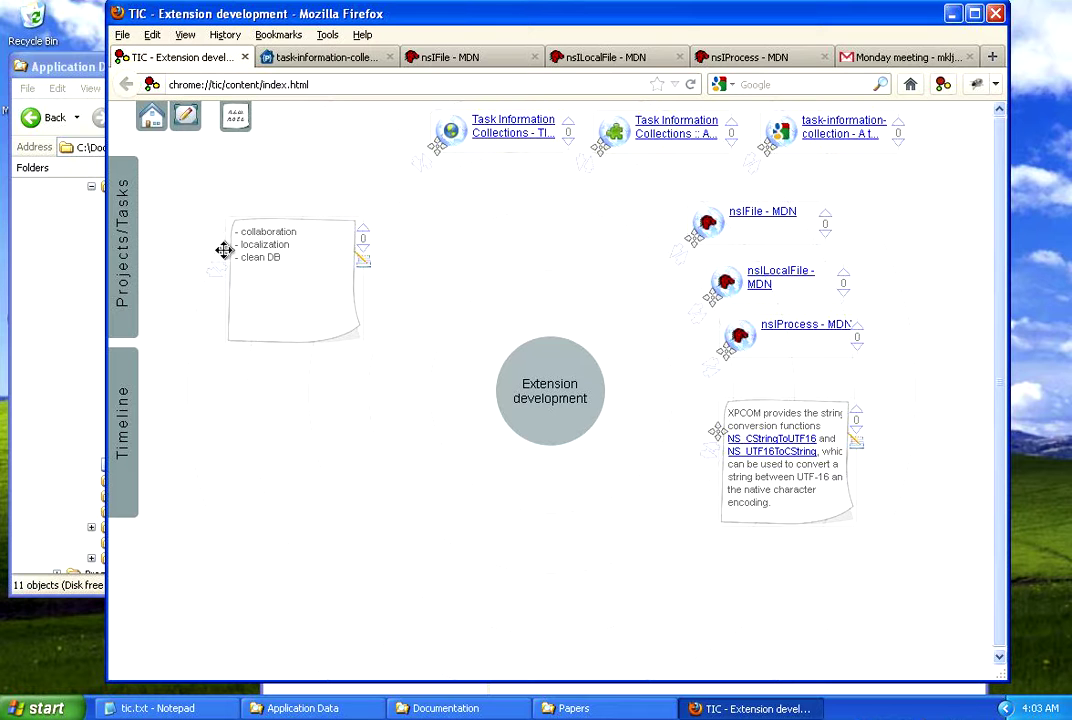
Drag the tic_extension_git folder, content\index.html and scripts\tic-scripts.js from Explorer into the space
left_click(55, 67)
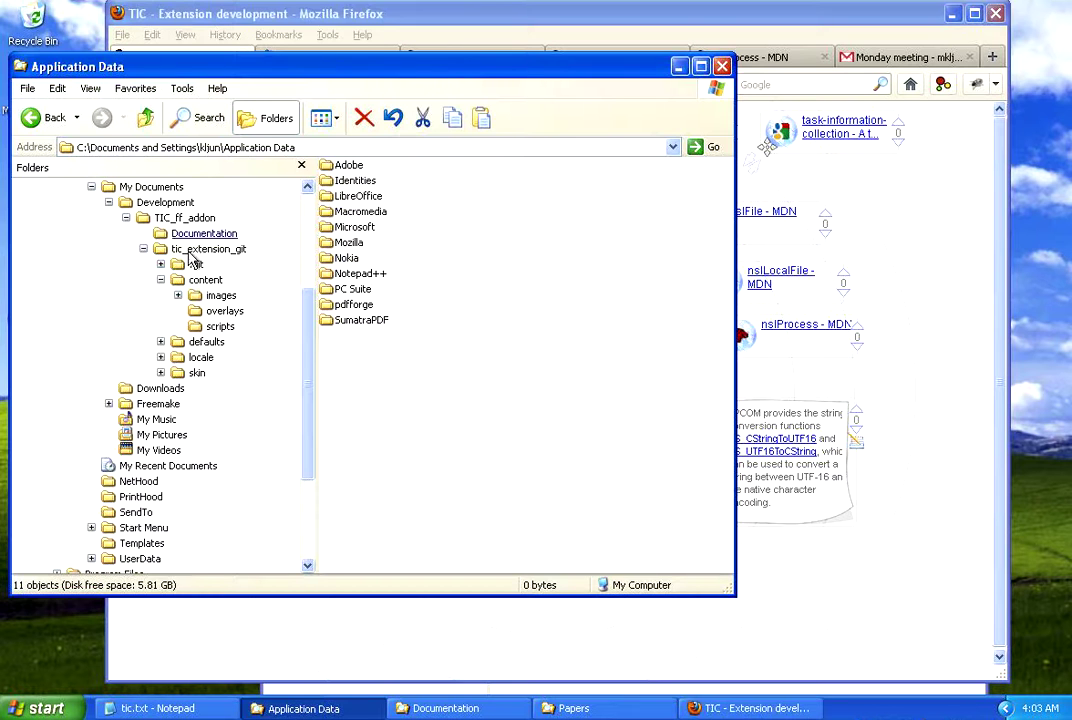
left_click_drag(208, 248, 254, 613)
left_click(206, 280)
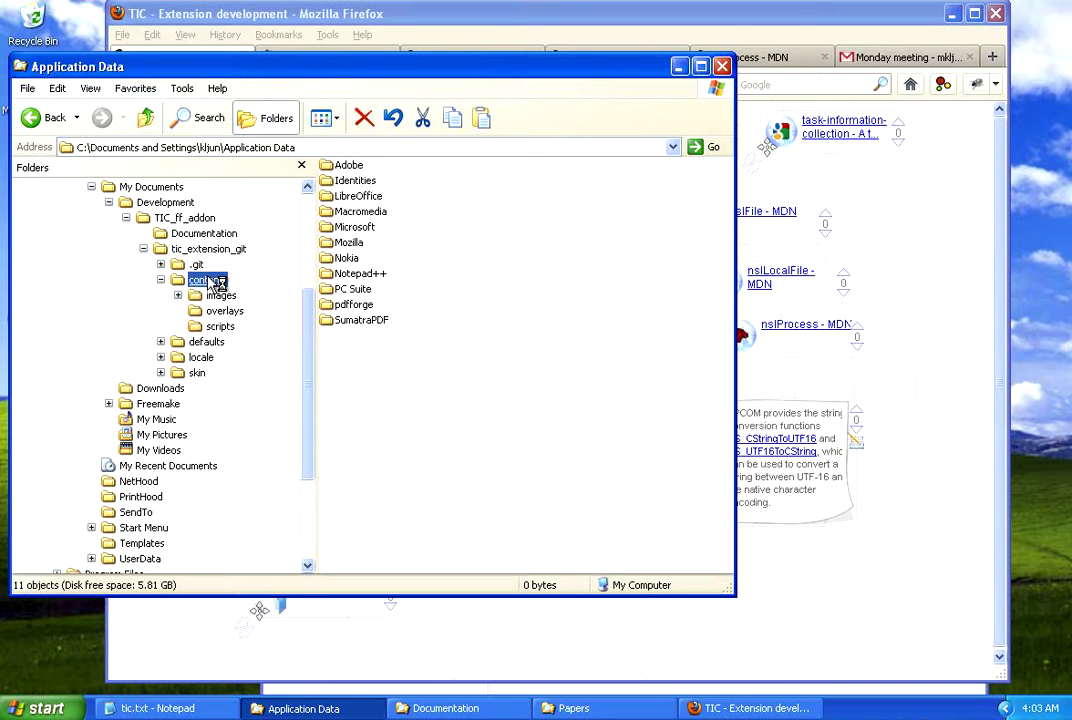
left_click_drag(379, 229, 500, 620)
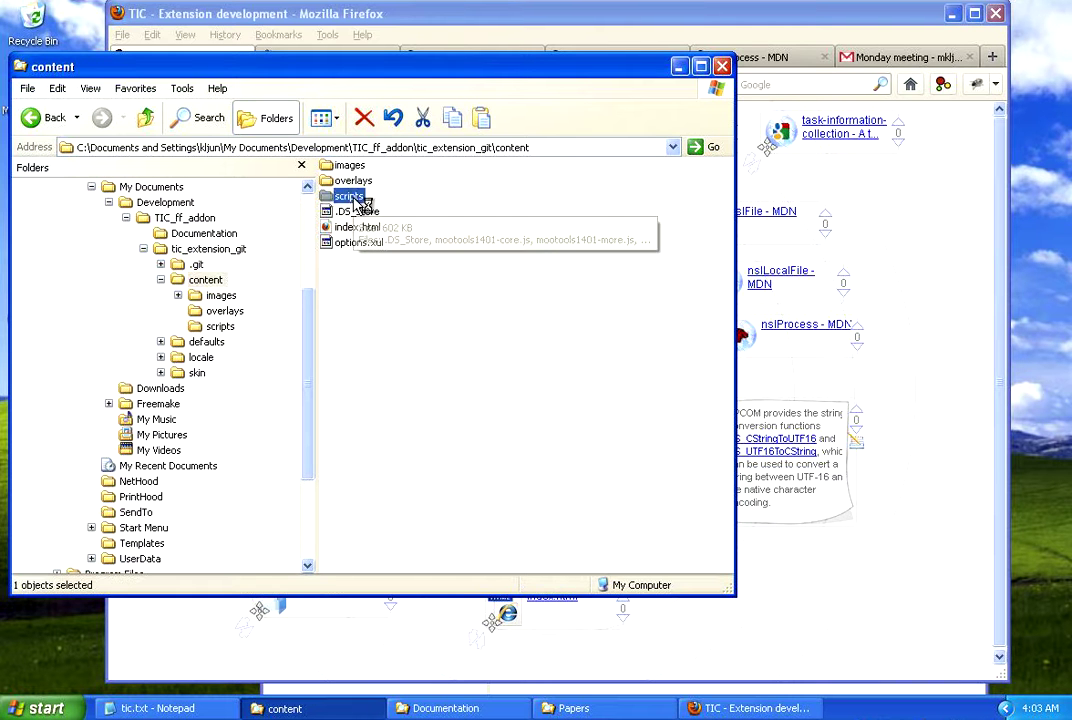
double_click(349, 196)
left_click_drag(362, 245, 295, 451)
Stack tic extension git and index.html below tic-scripts.js on the left
left_click(401, 641)
left_click_drag(259, 607, 234, 522)
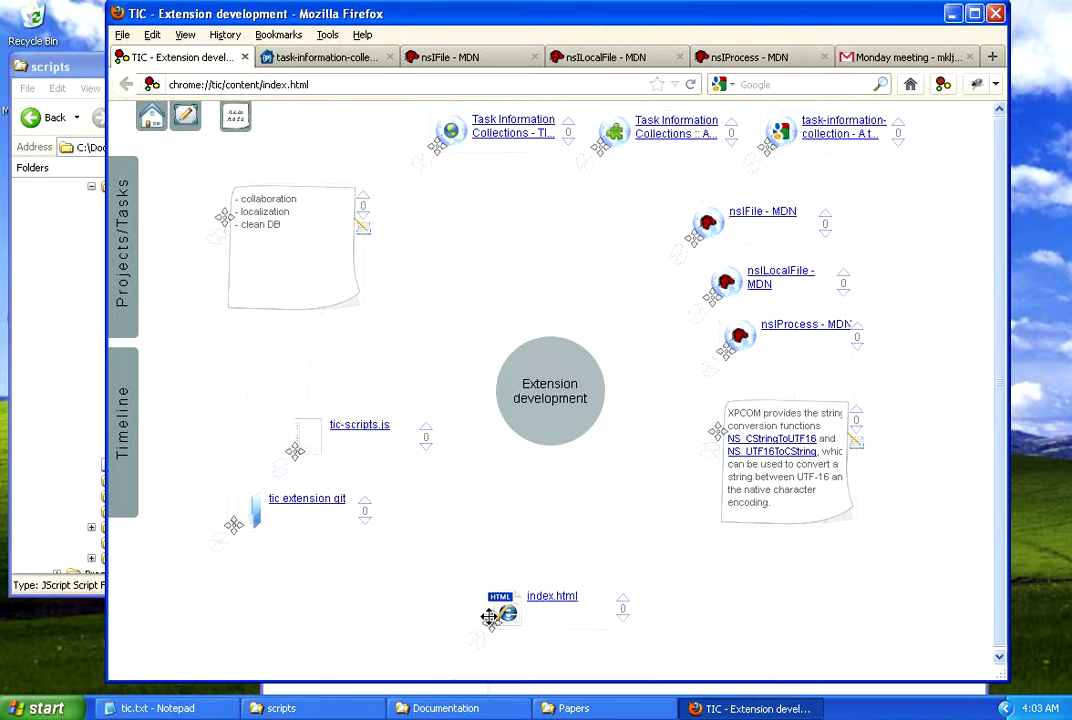
left_click_drag(490, 617, 306, 590)
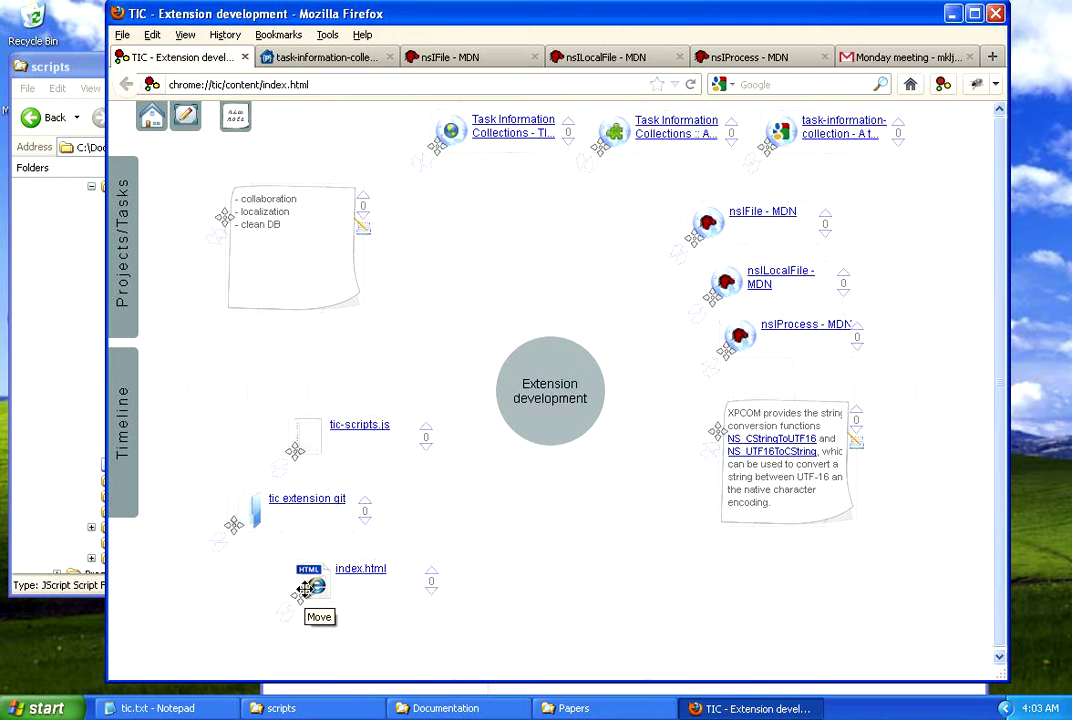
Drop the Monday meeting Gmail message into the space at the lower right
left_click(905, 58)
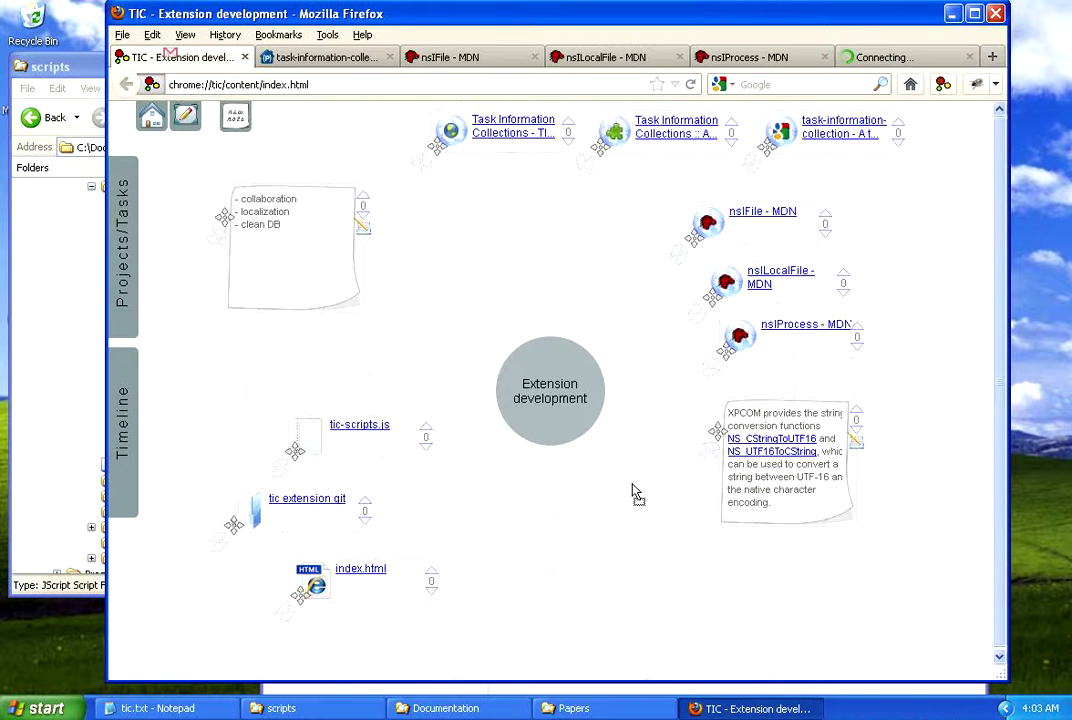
left_click_drag(633, 492, 760, 589)
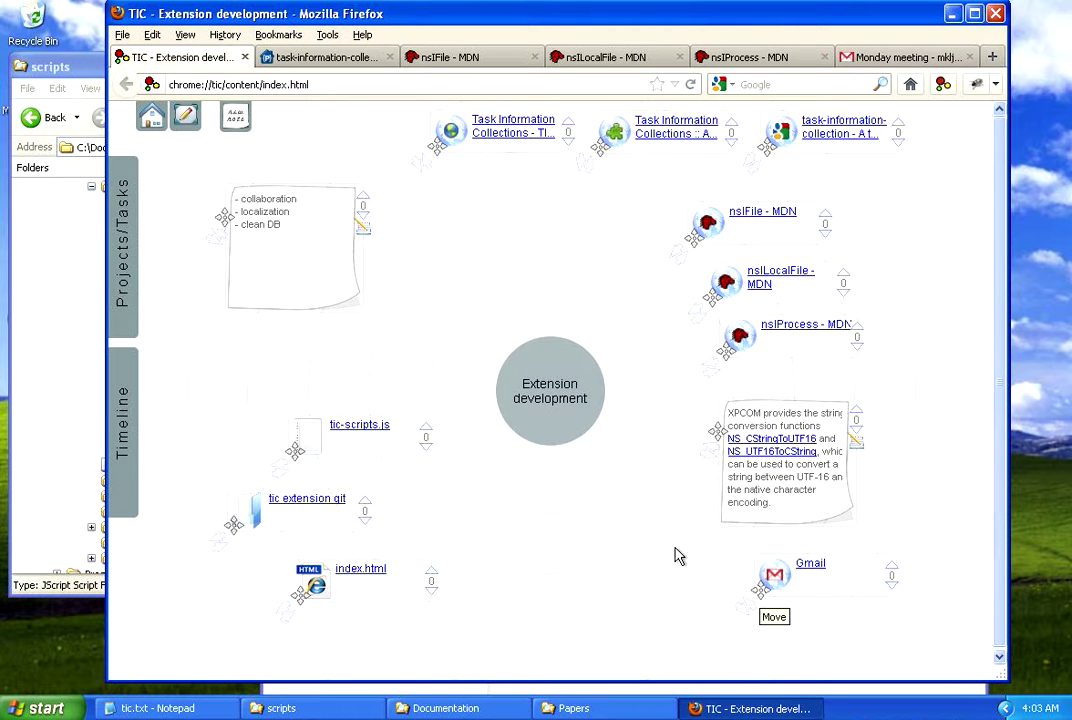
left_click(507, 125)
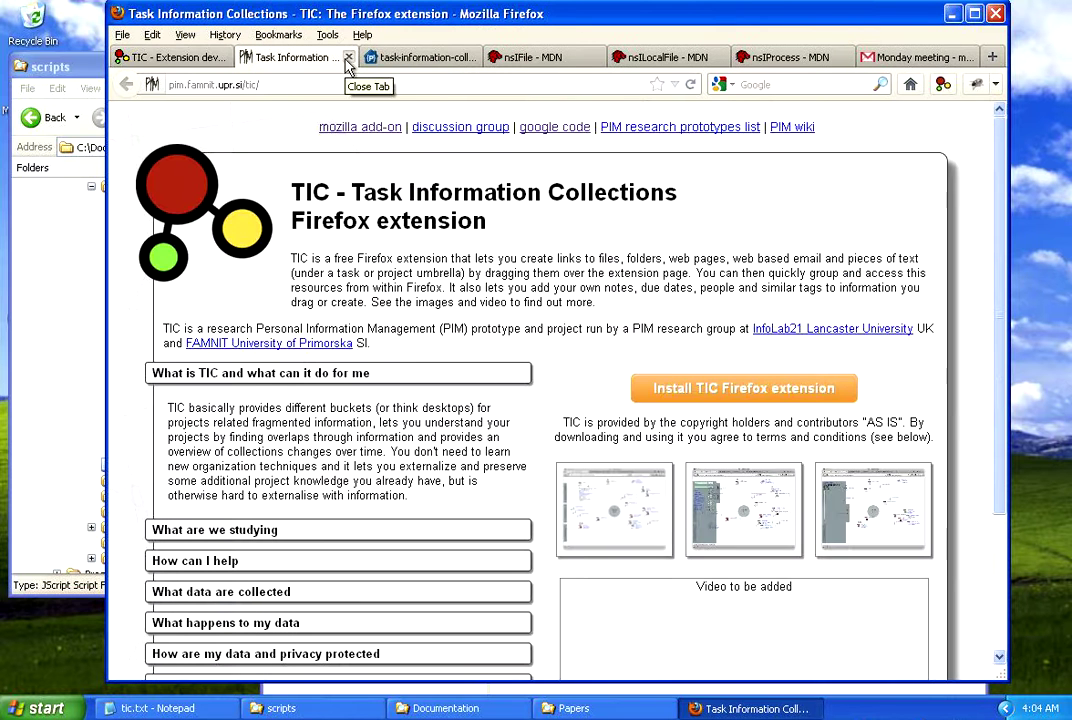
left_click(347, 58)
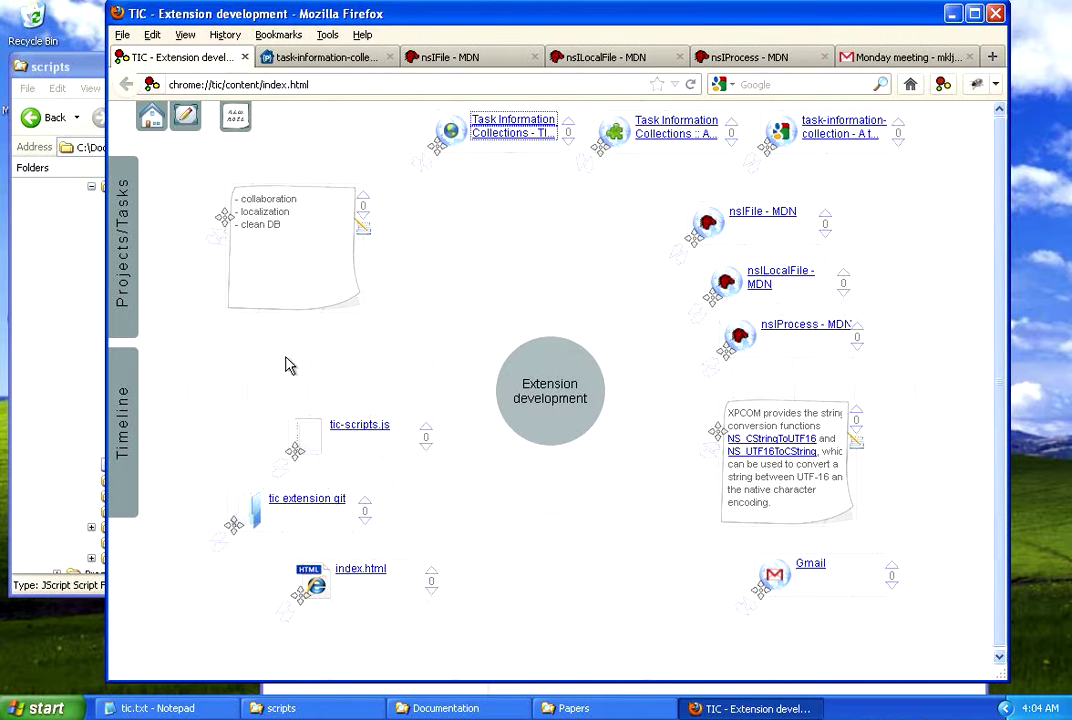
left_click(298, 502)
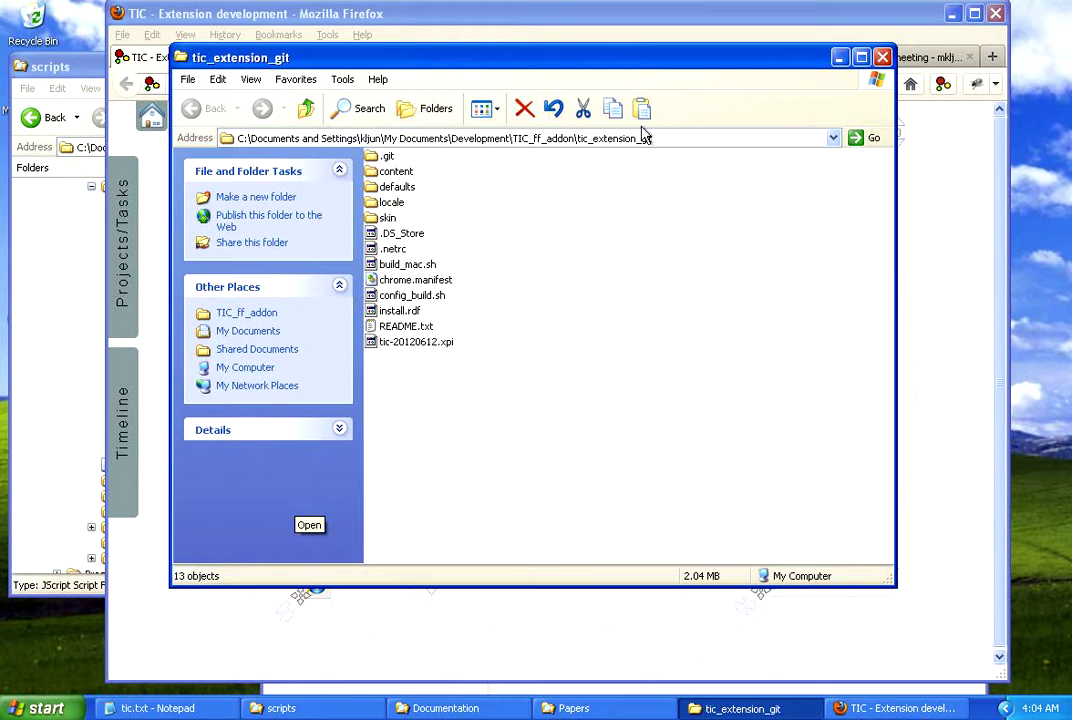
left_click(436, 108)
left_click(884, 57)
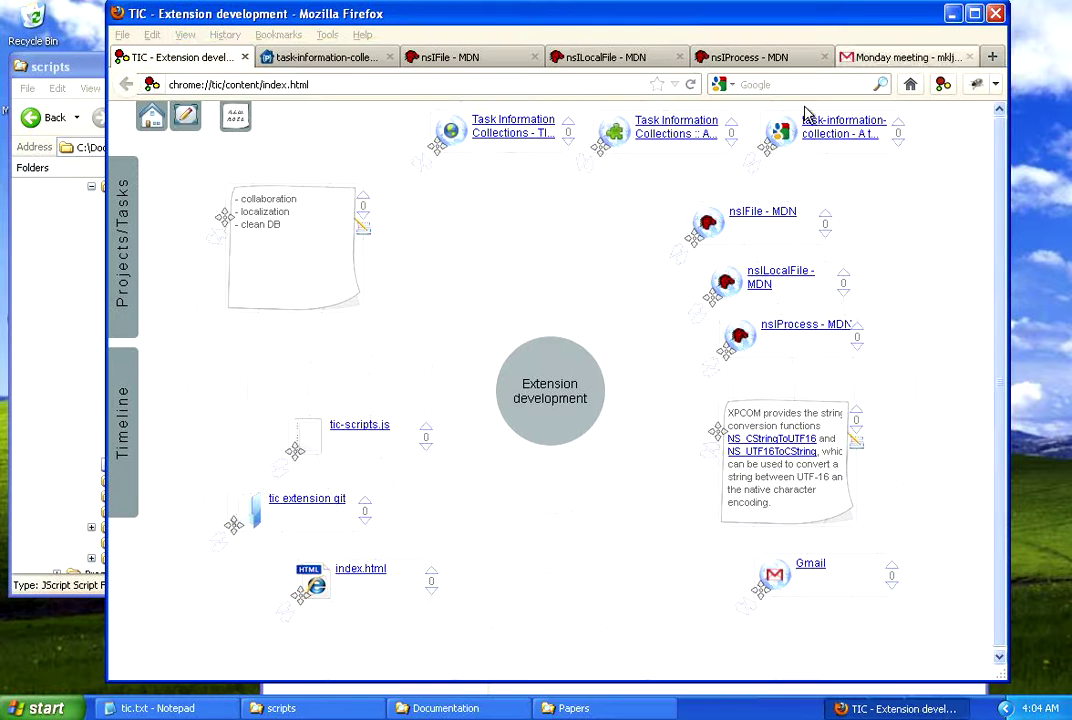
left_click(368, 427)
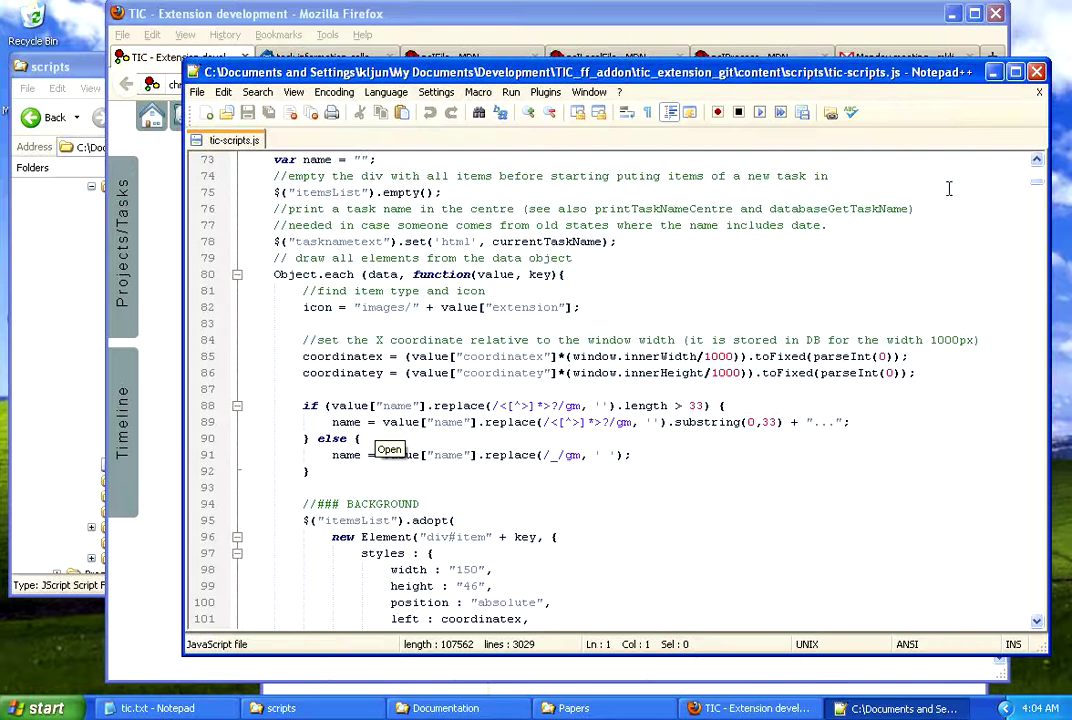
left_click(1037, 72)
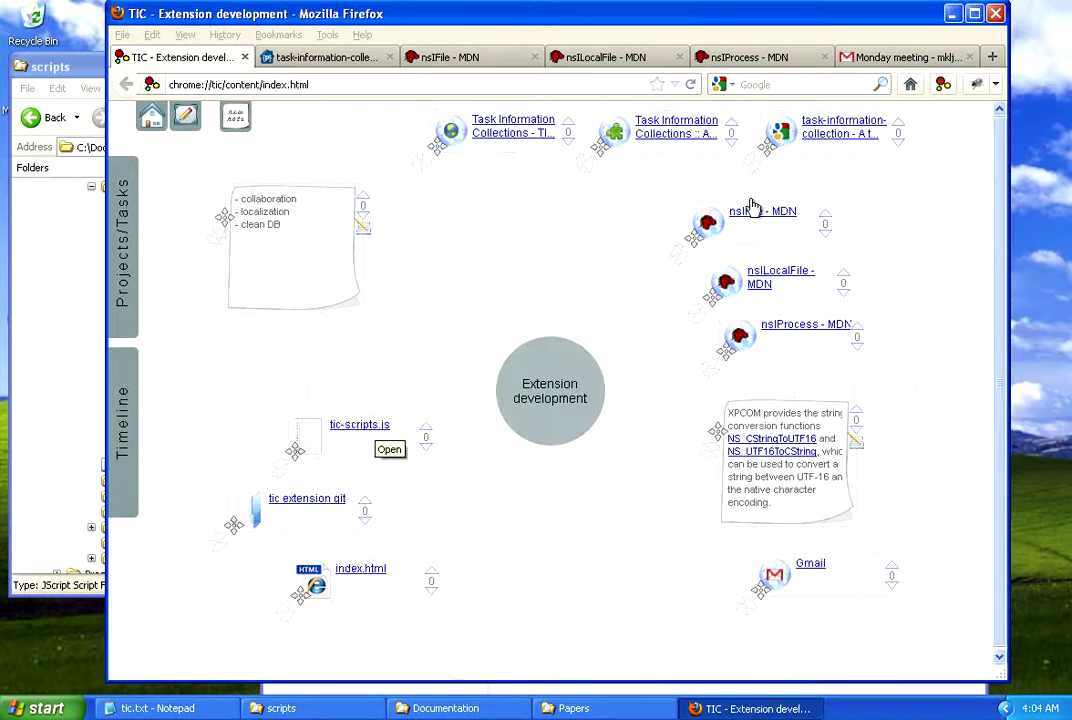
mouse_move(300, 443)
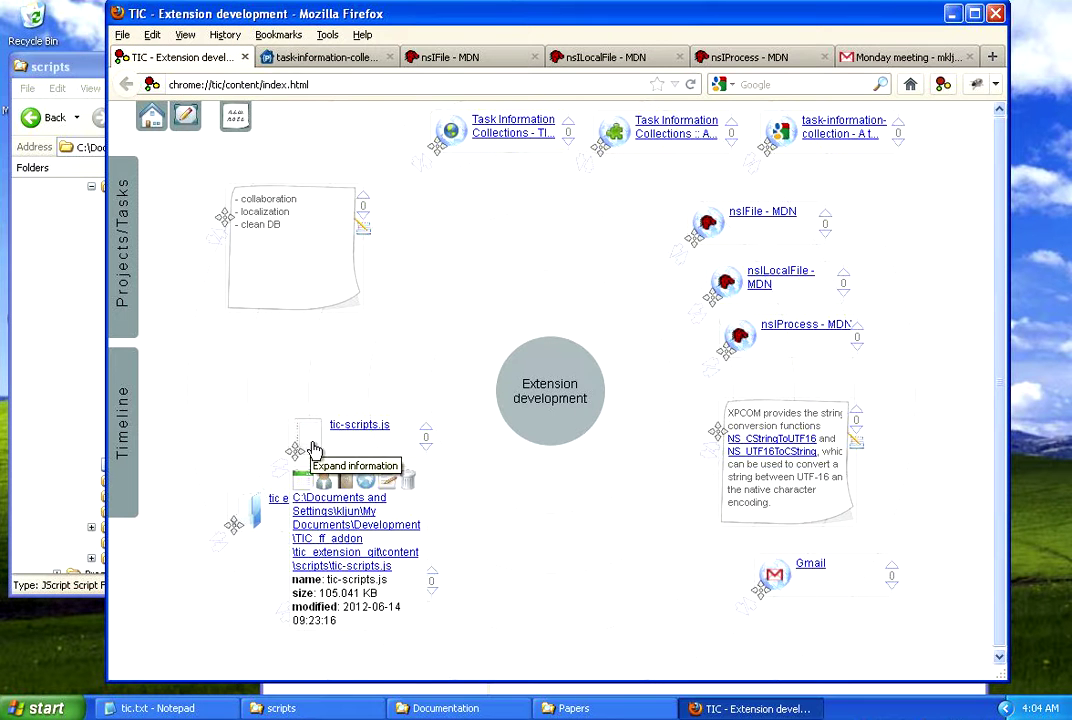
Check tic-scripts.js's containing folder, then give the item a due date of 2012-06-30
left_click(345, 503)
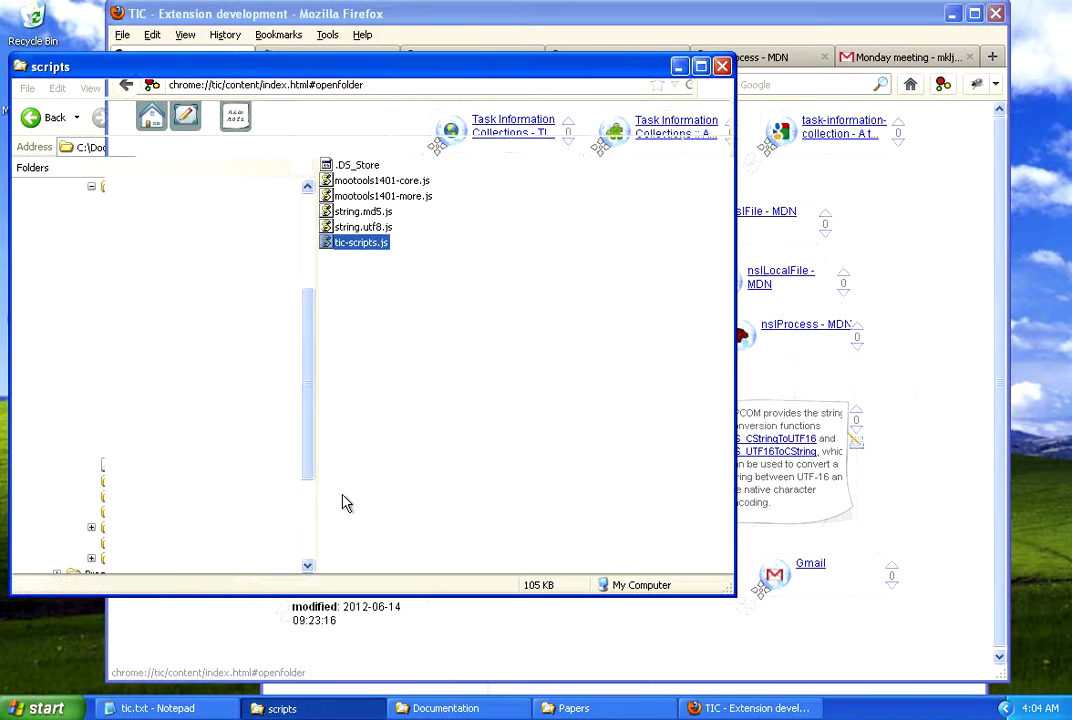
left_click(722, 66)
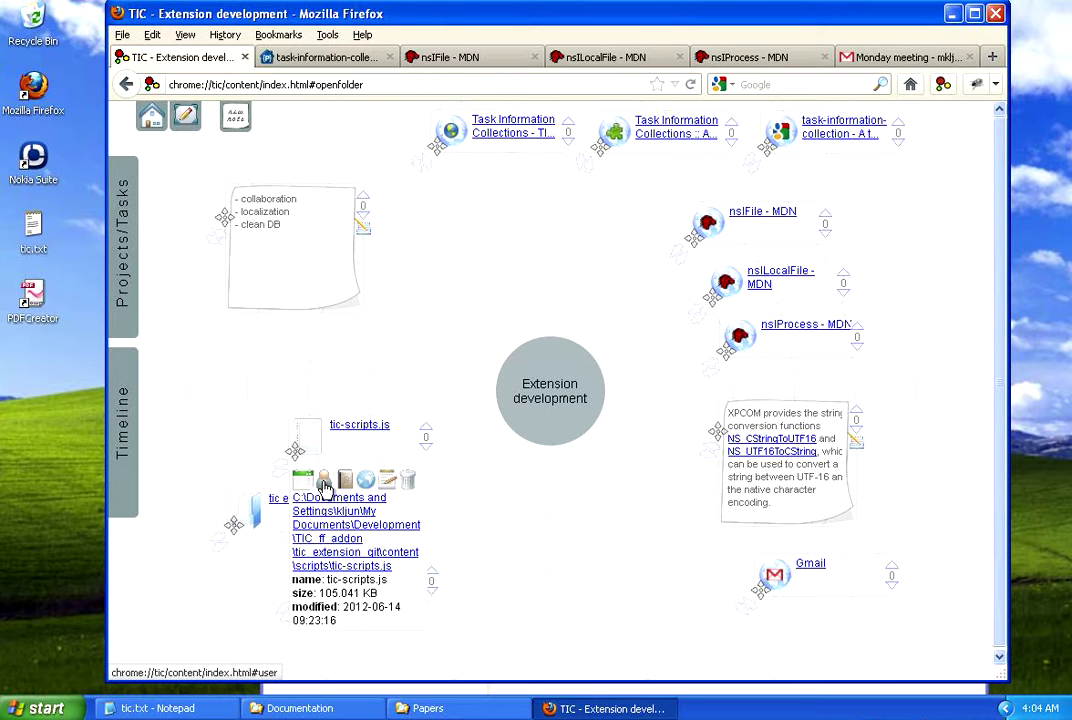
left_click(307, 483)
type("2012-06-30")
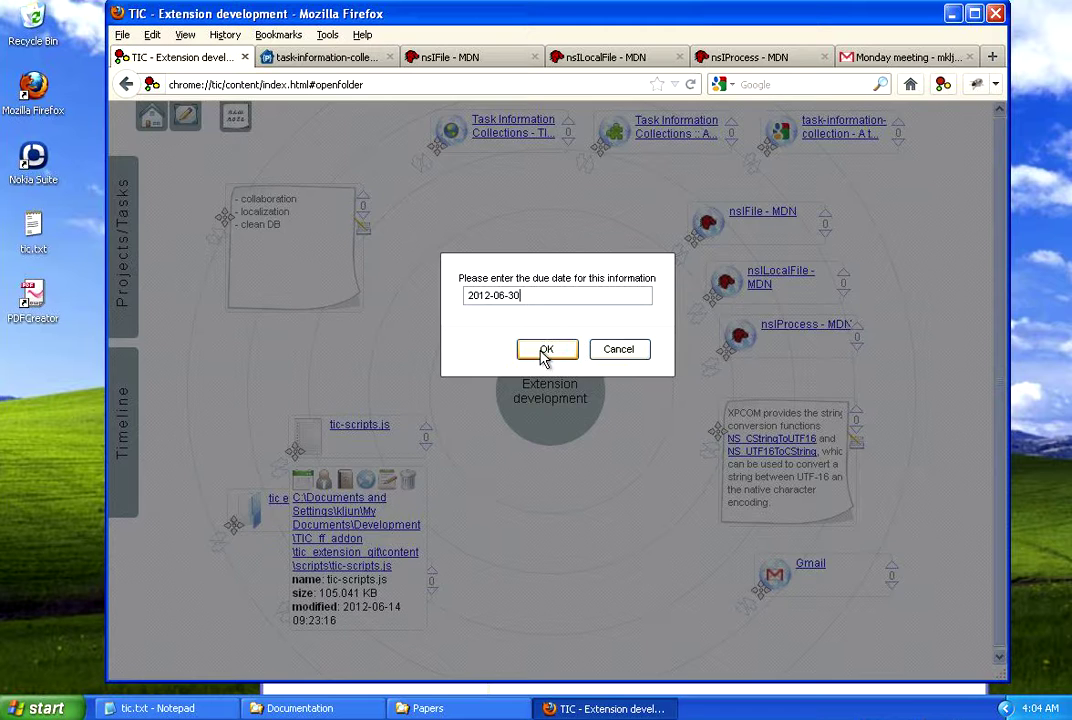
left_click(545, 351)
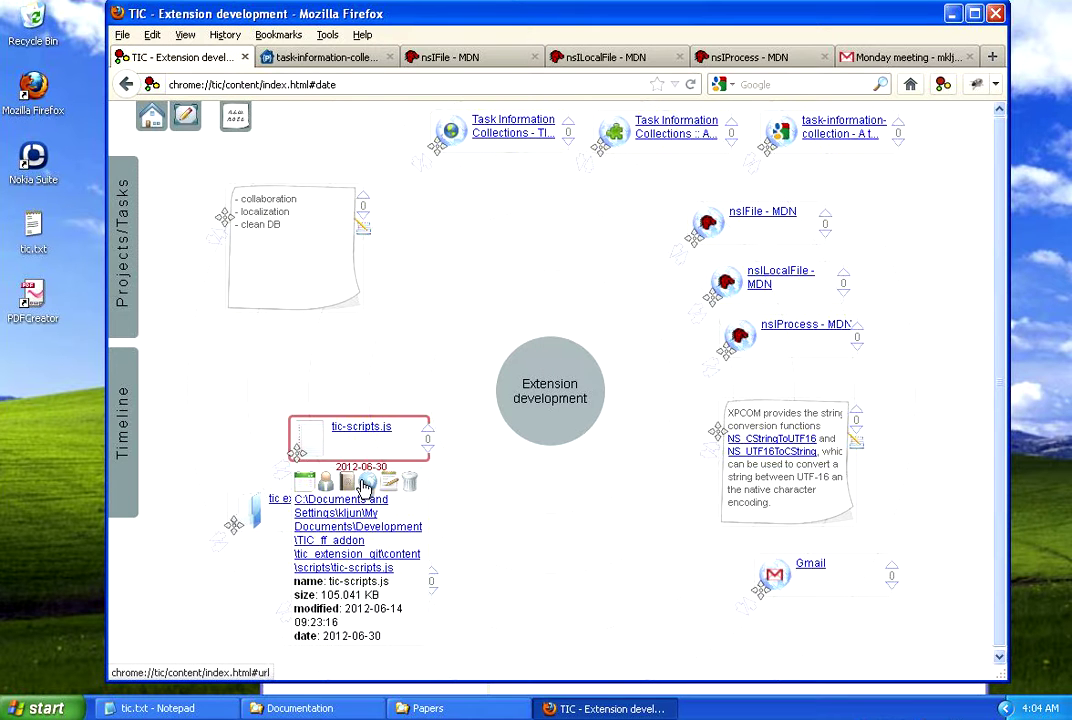
left_click(409, 484)
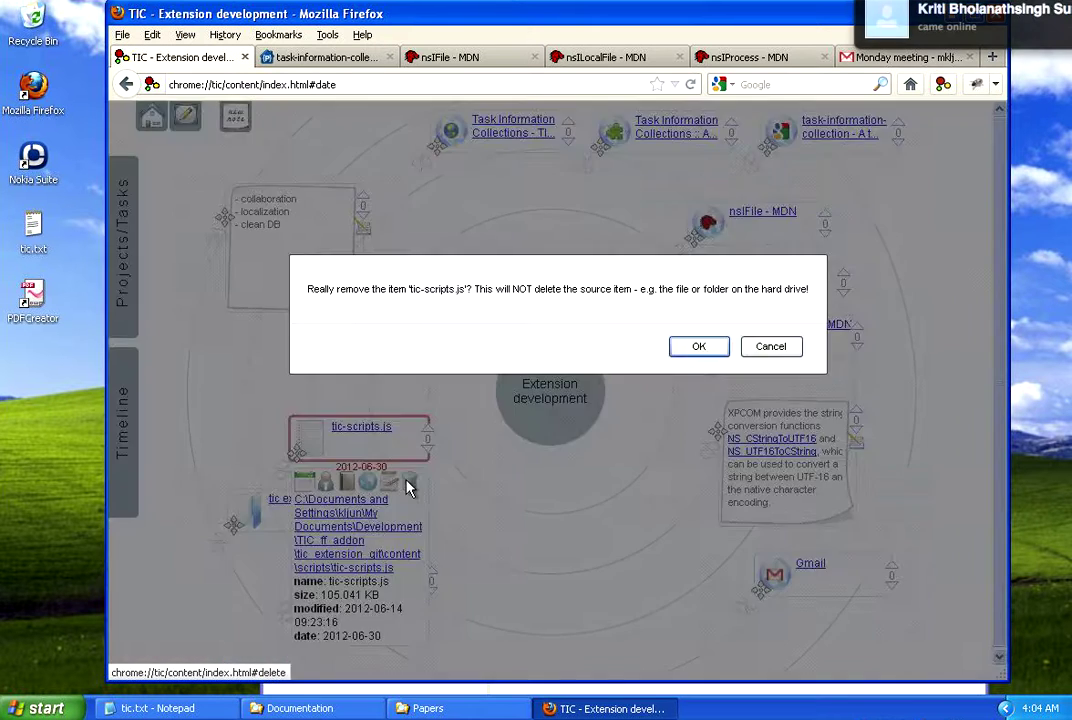
left_click(770, 350)
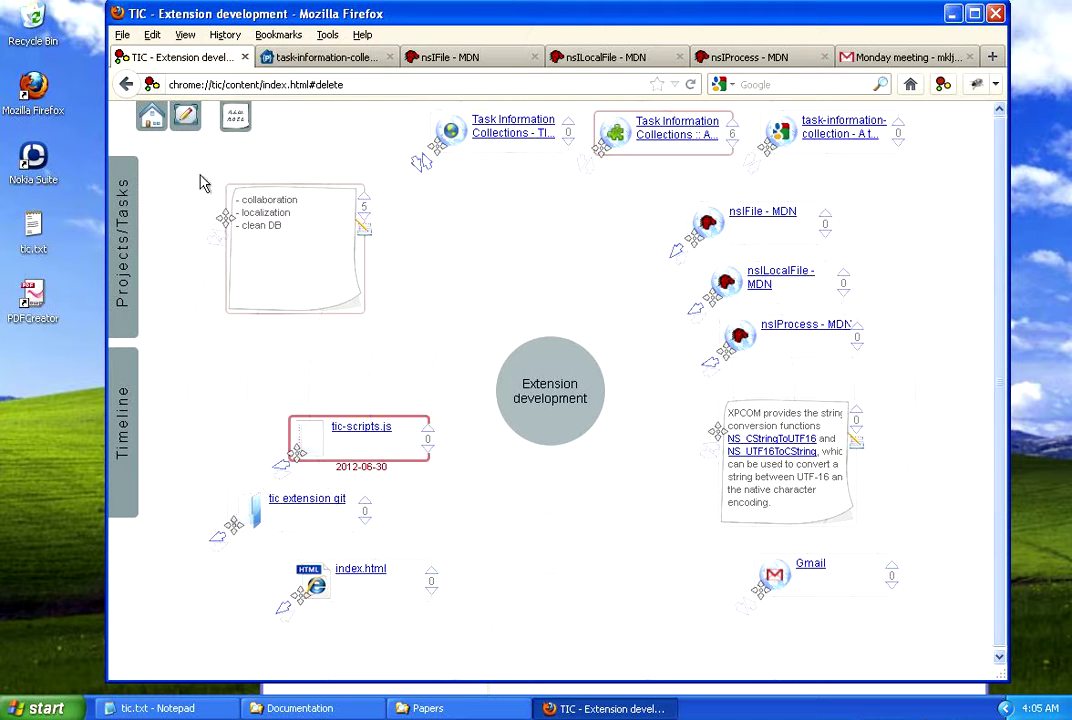
Create a new task named 'Documentation' and switch to its empty map
left_click(133, 205)
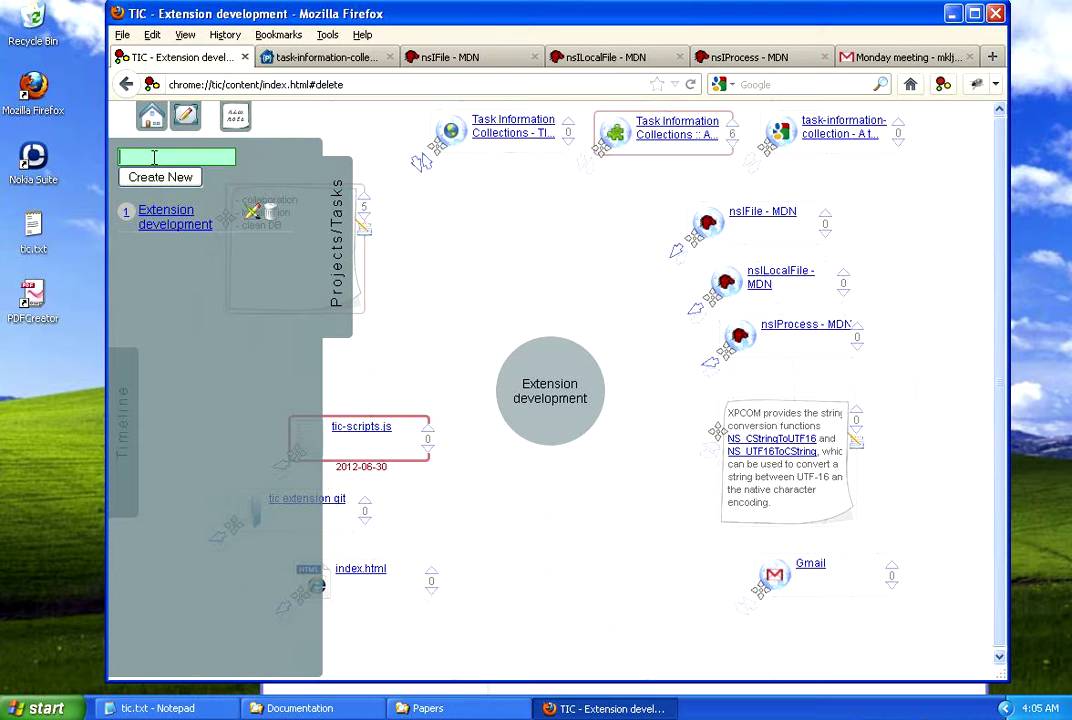
type("Documenta")
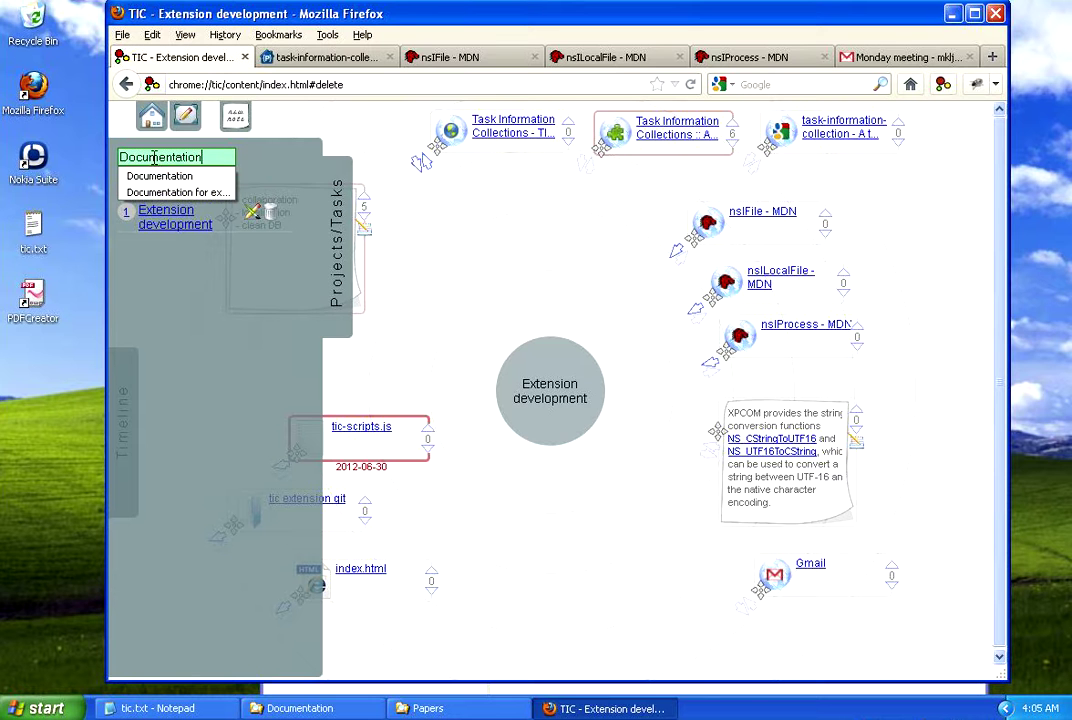
type("tion")
key("Return")
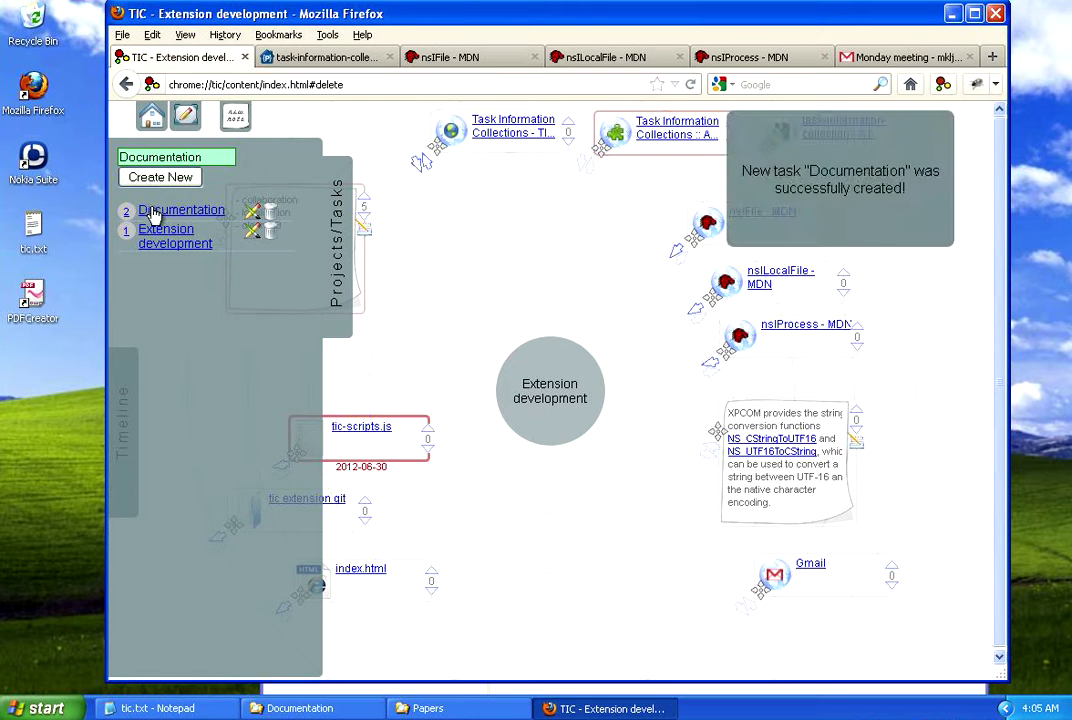
left_click(150, 213)
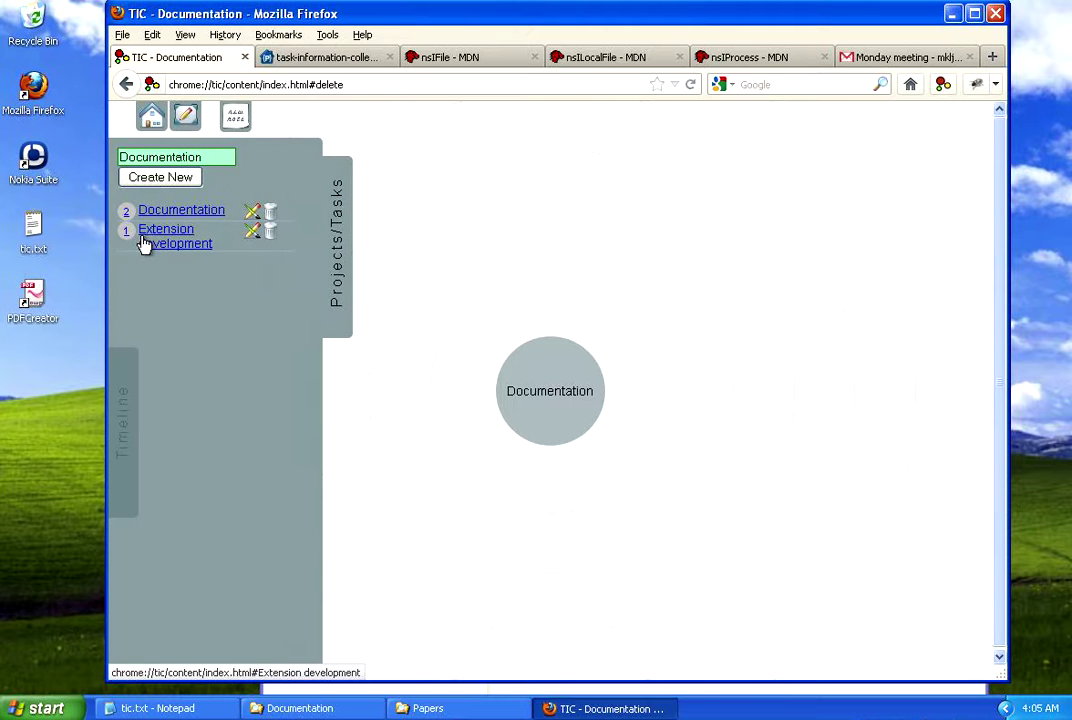
left_click(146, 228)
left_click(147, 215)
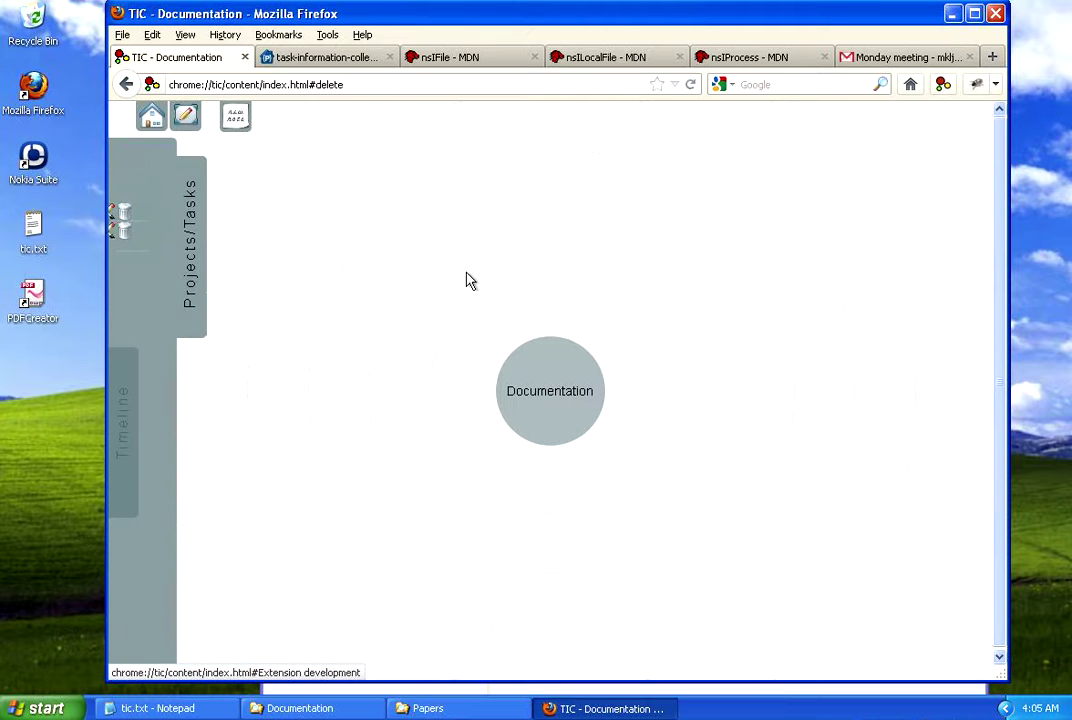
Link the Documentation and paper2012PIMworkshop folders from Explorer into the Documentation task
left_click(318, 709)
left_click_drag(427, 418, 550, 205)
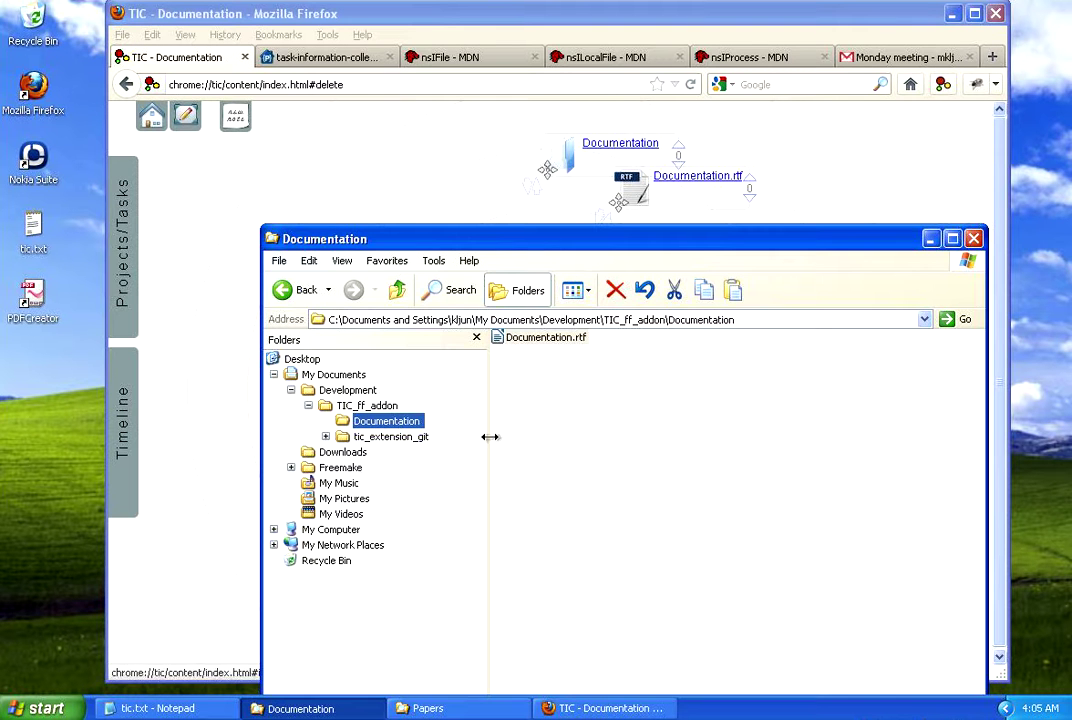
left_click(457, 705)
left_click(564, 402)
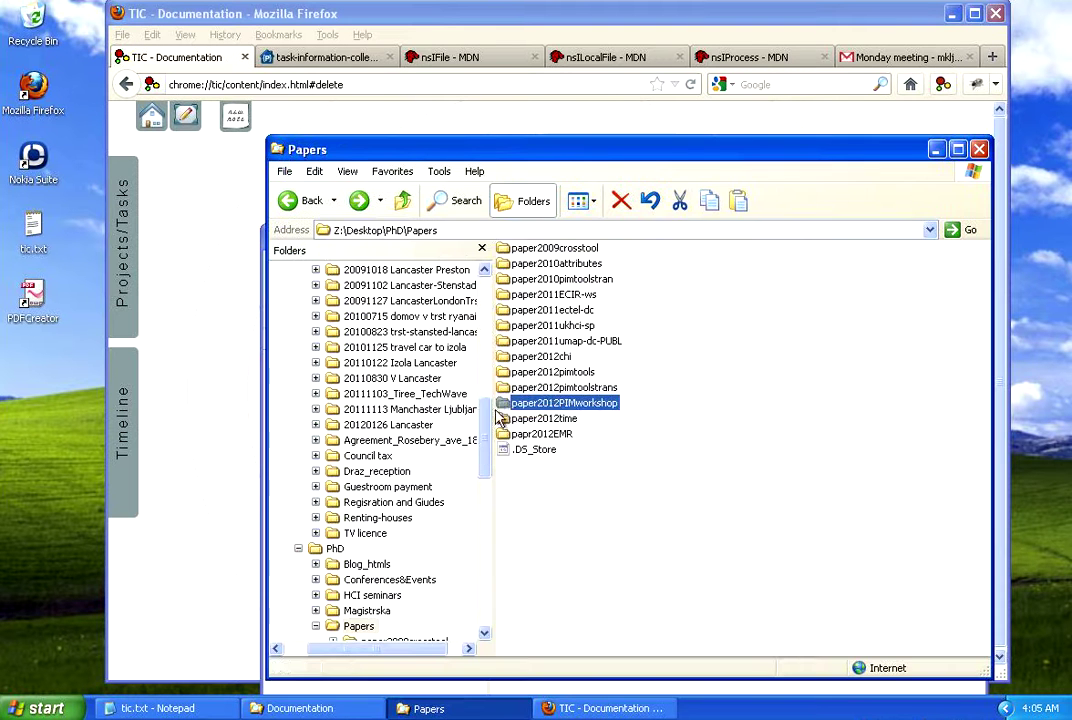
left_click_drag(564, 402, 182, 558)
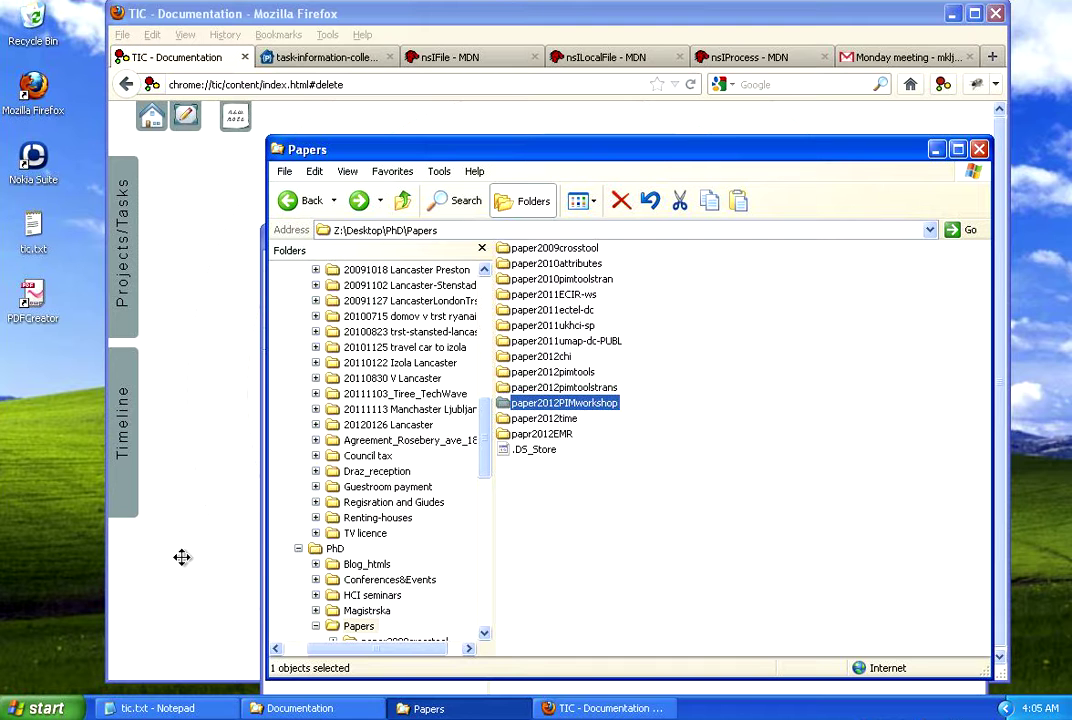
Link the tic extension git folder and its README.txt, placing README beside the folder
left_click(298, 708)
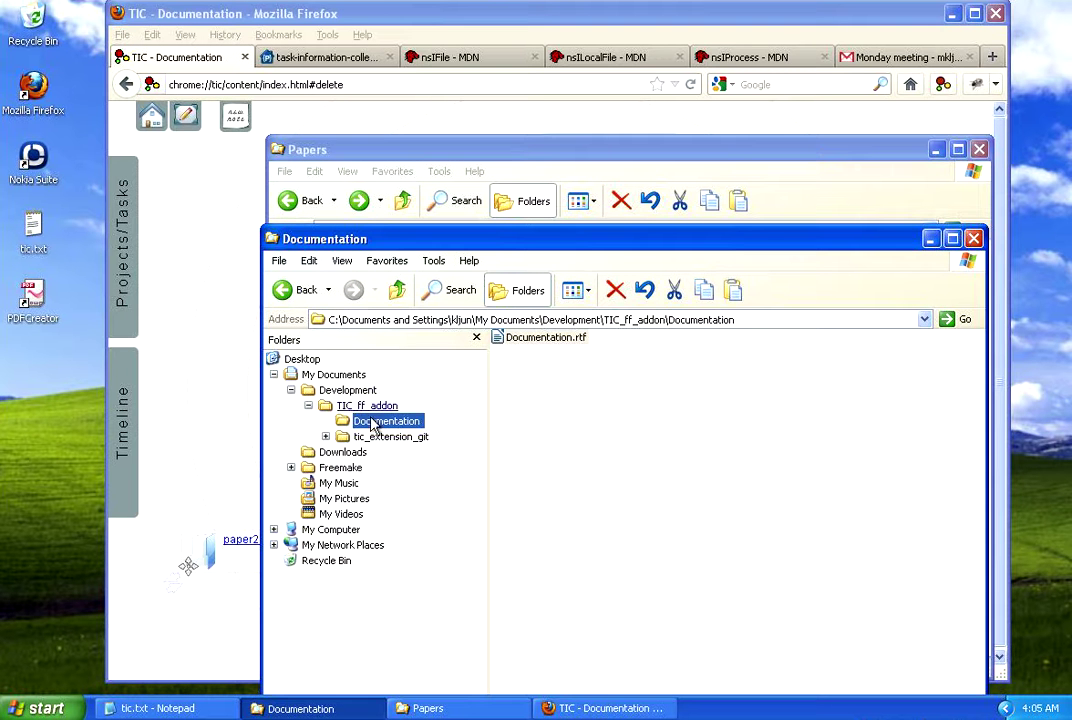
left_click_drag(390, 437, 222, 280)
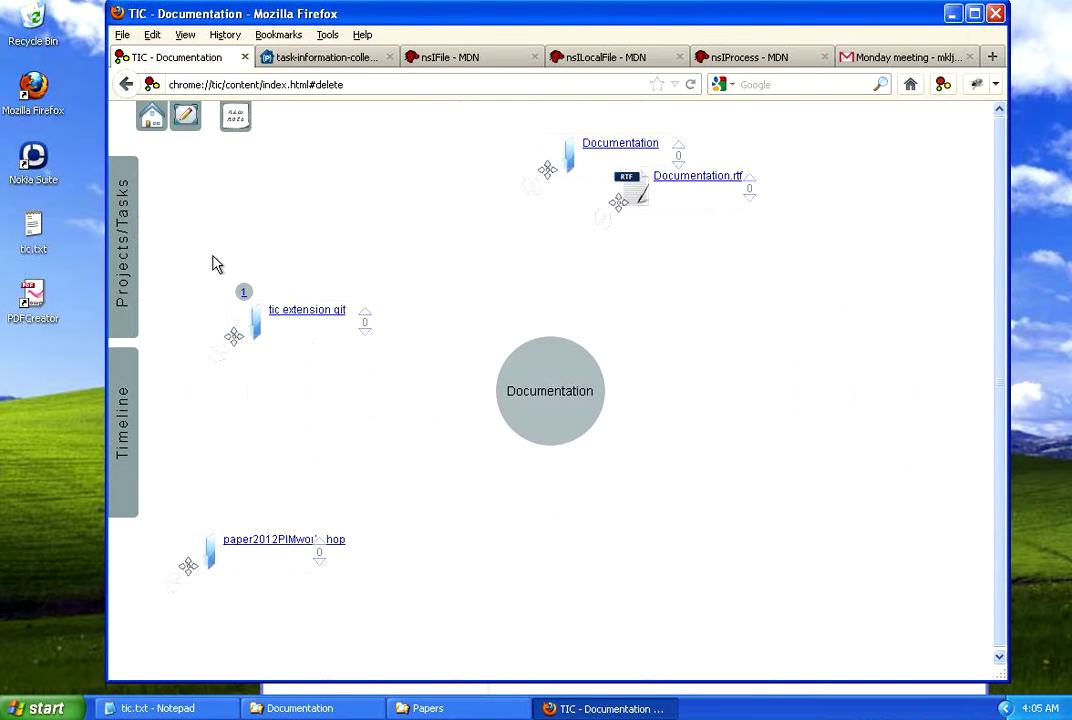
left_click_drag(187, 566, 256, 483)
left_click(299, 318)
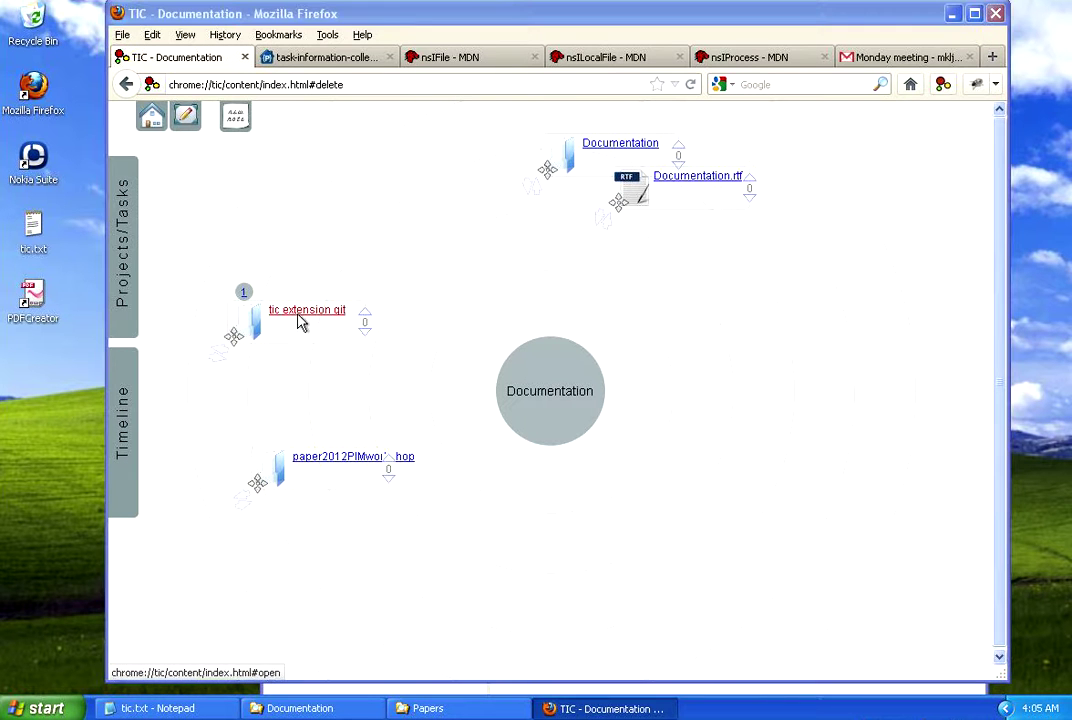
left_click_drag(393, 330, 930, 338)
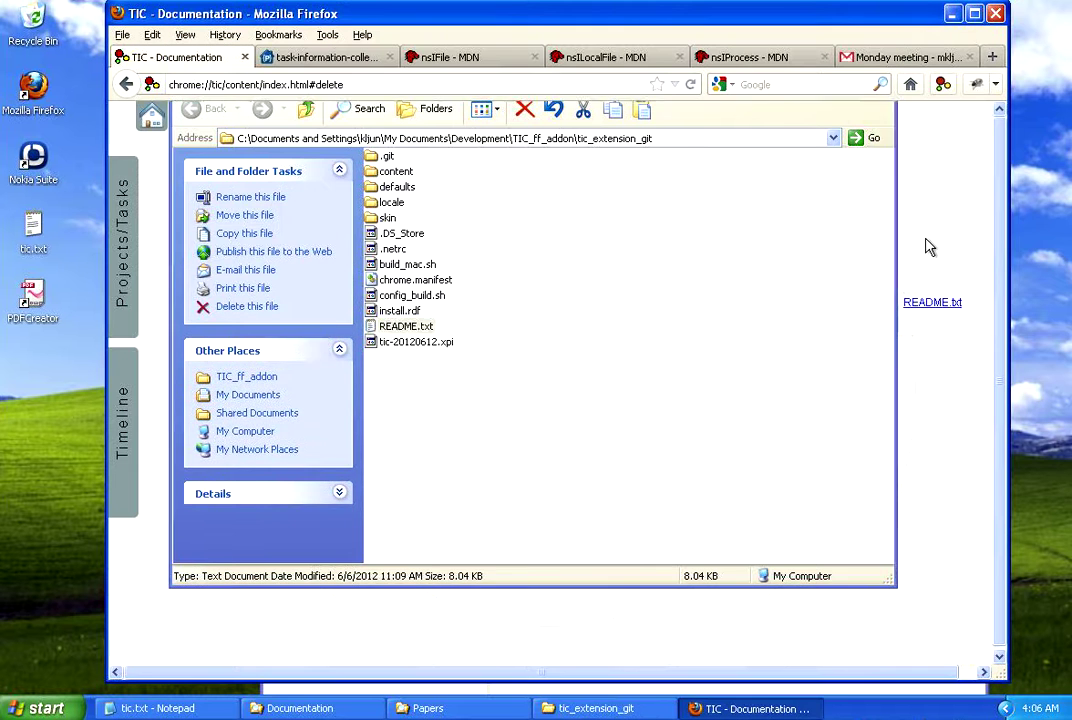
left_click_drag(664, 322, 268, 388)
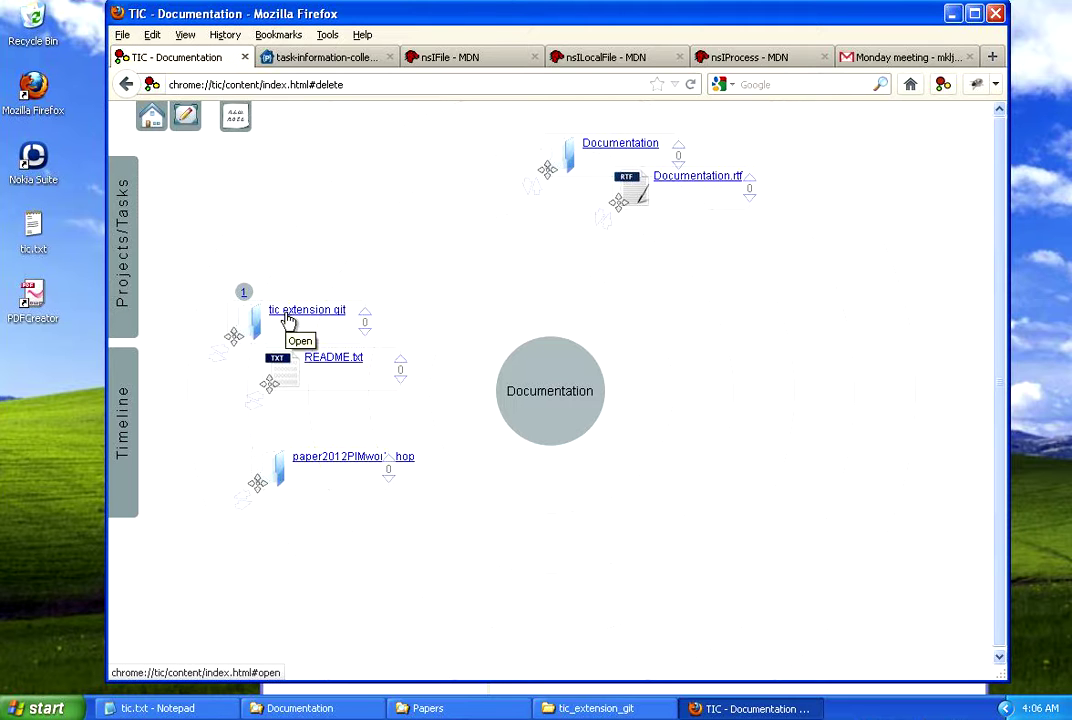
Follow the shared tic extension git folder's badge to the other task, then return to Documentation
left_click(131, 228)
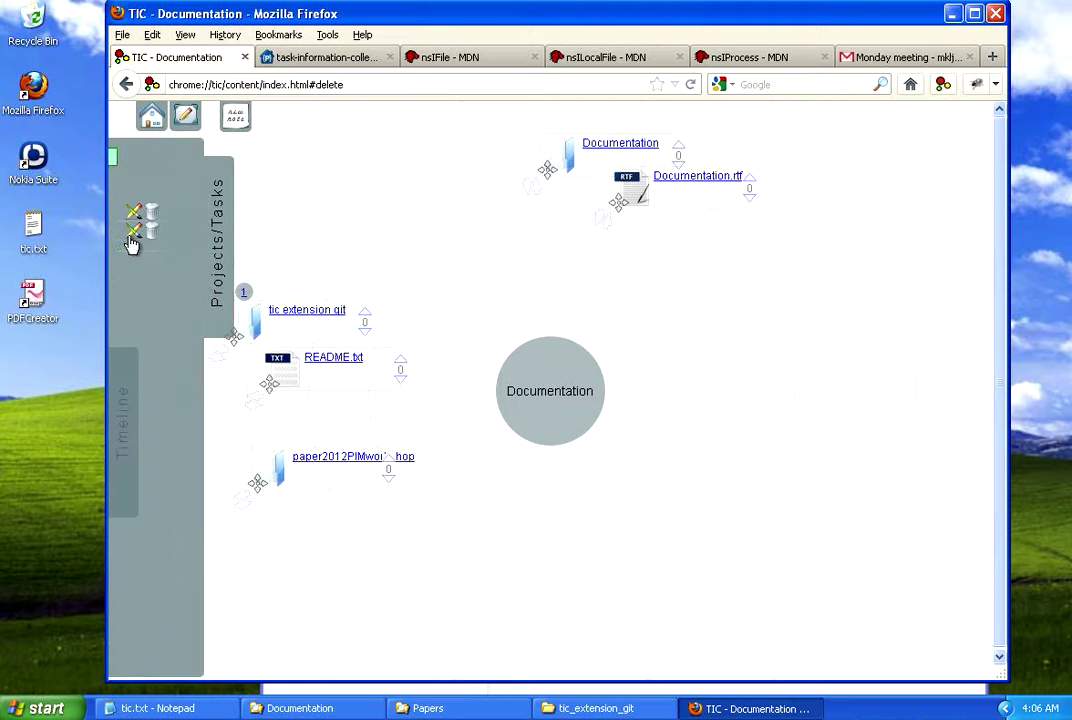
left_click(241, 293)
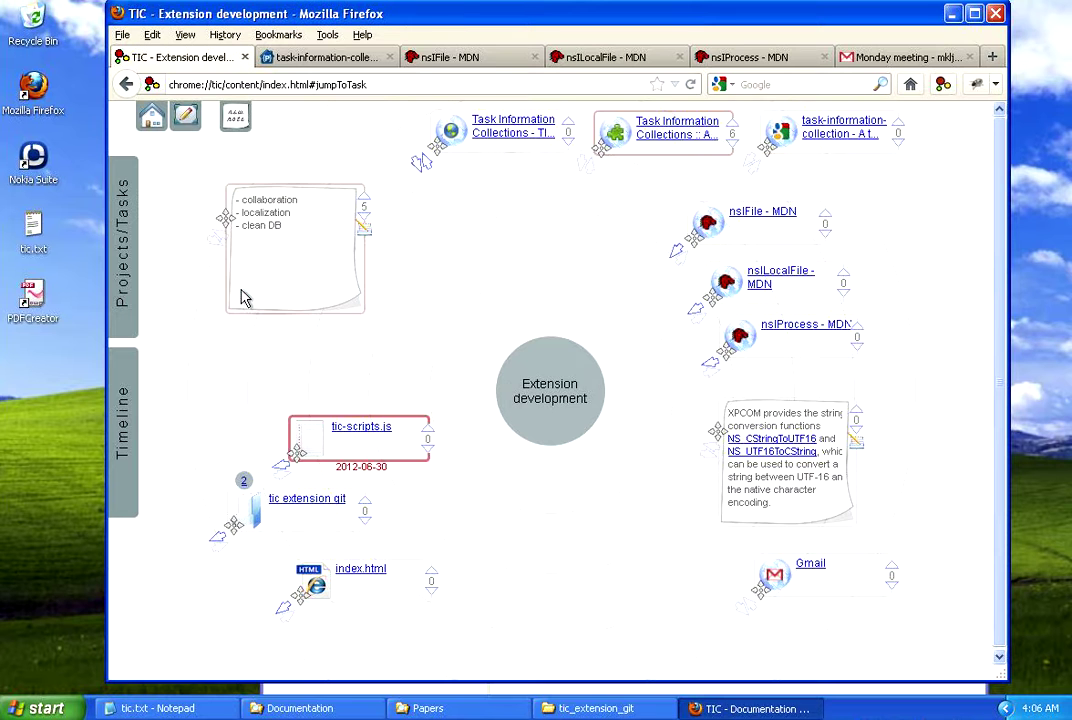
left_click(245, 480)
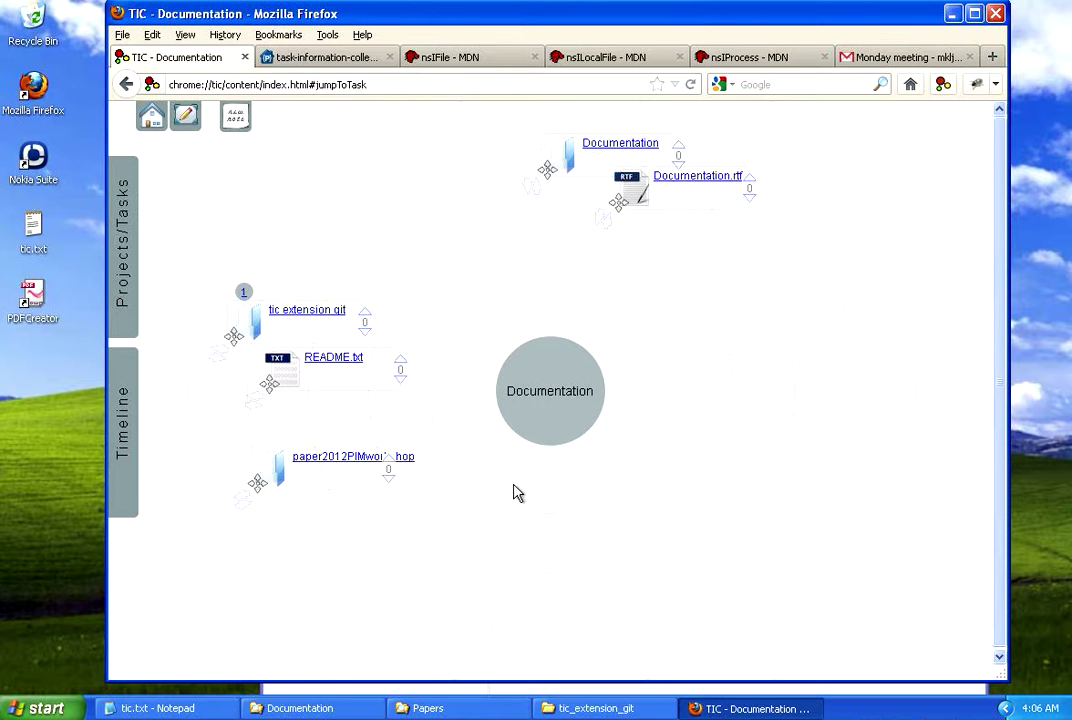
Cancel the prompt to delete the Documentation task and switch to the Extension development task
left_click(131, 221)
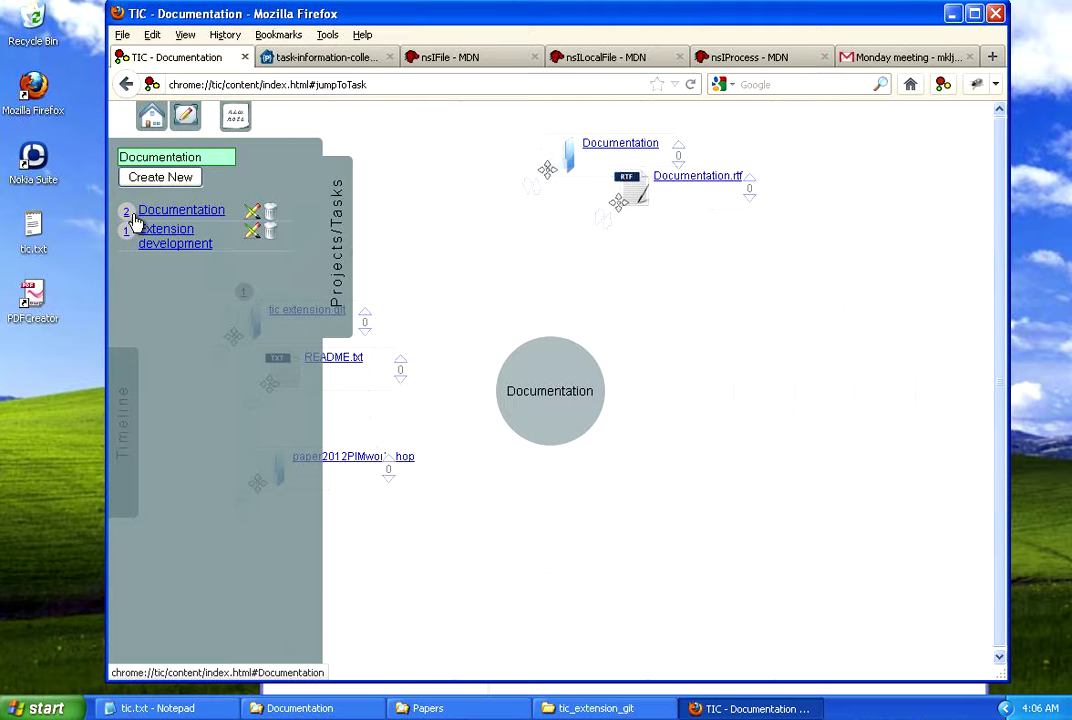
left_click(272, 215)
left_click(612, 350)
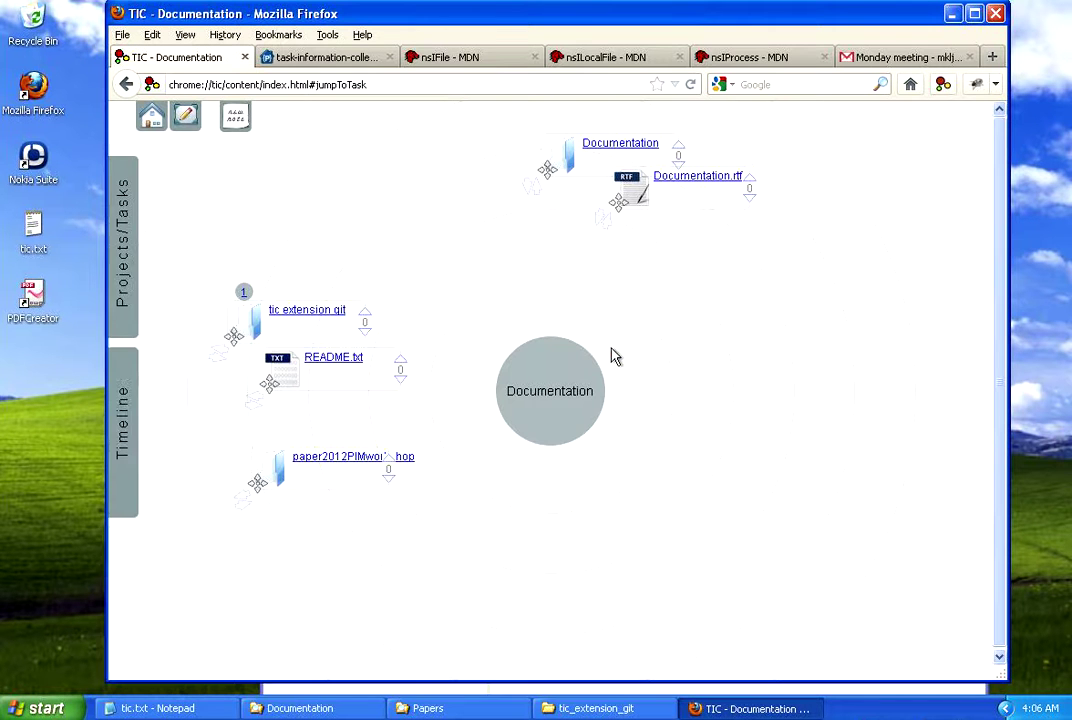
left_click(122, 292)
left_click(165, 240)
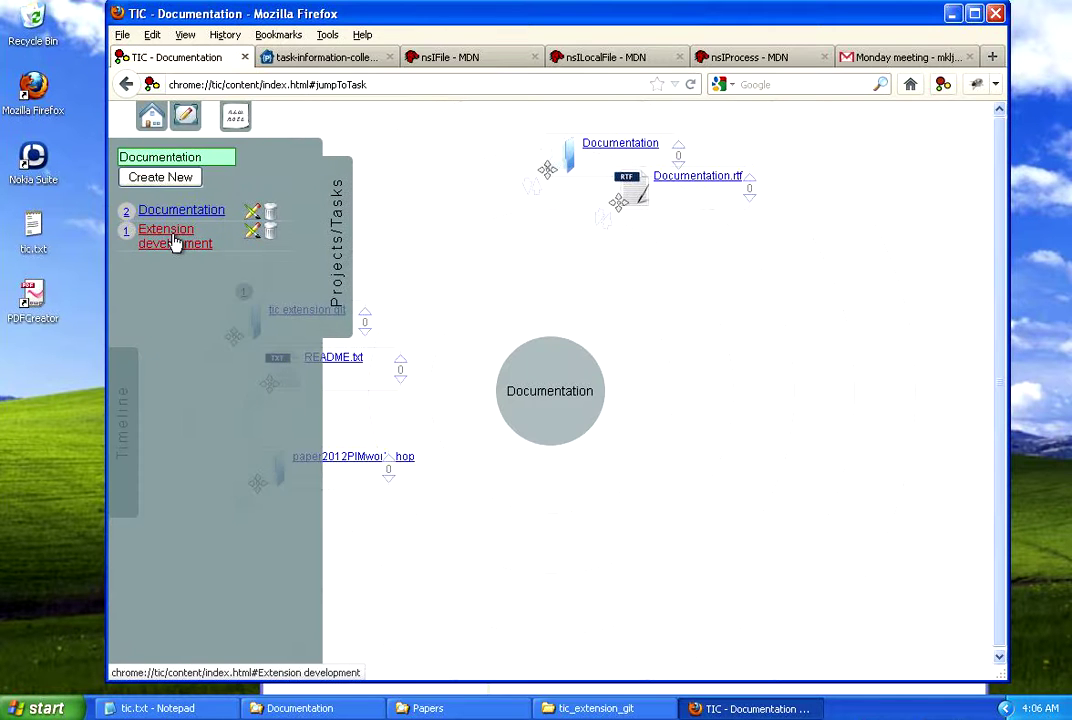
left_click(110, 360)
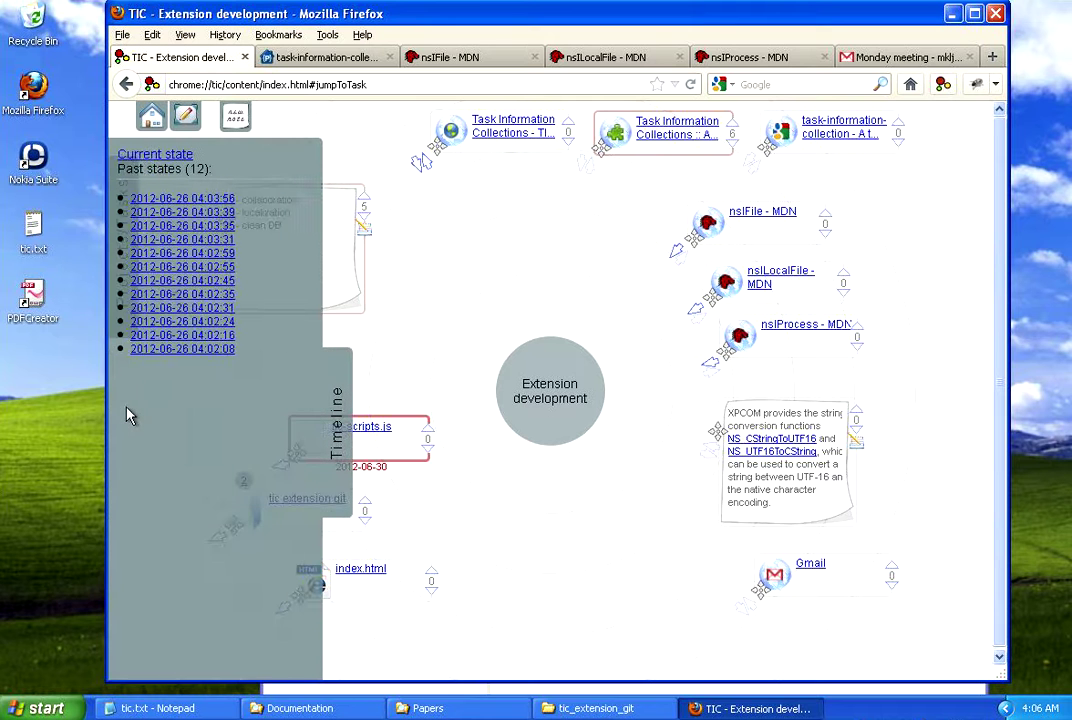
left_click(178, 348)
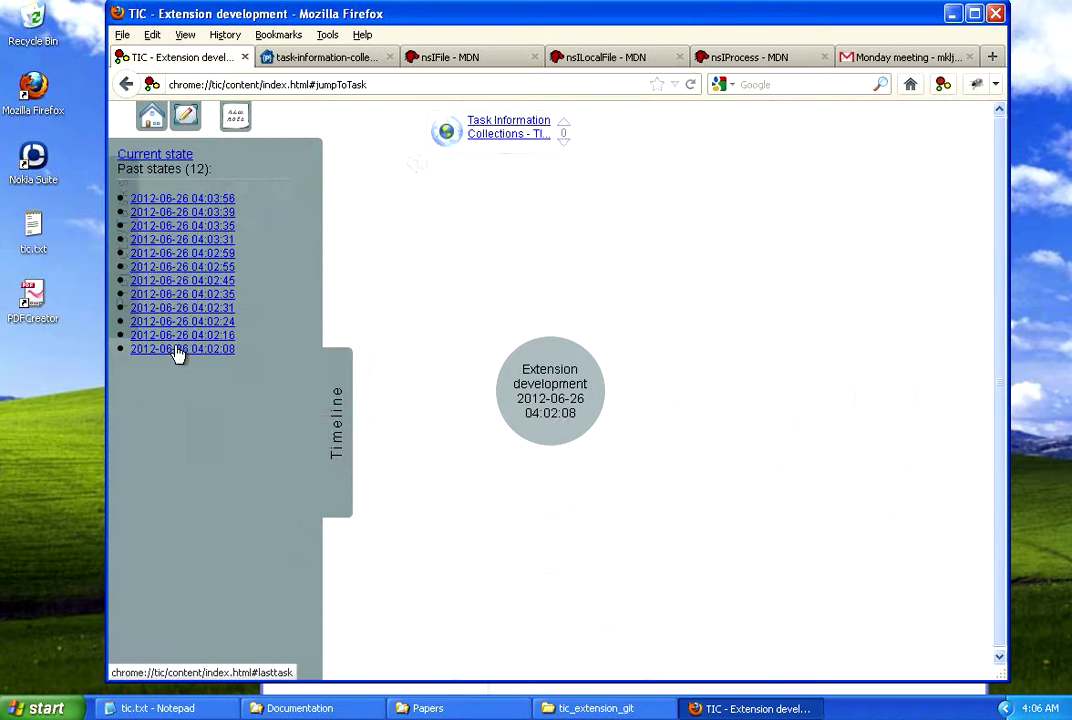
left_click(127, 409)
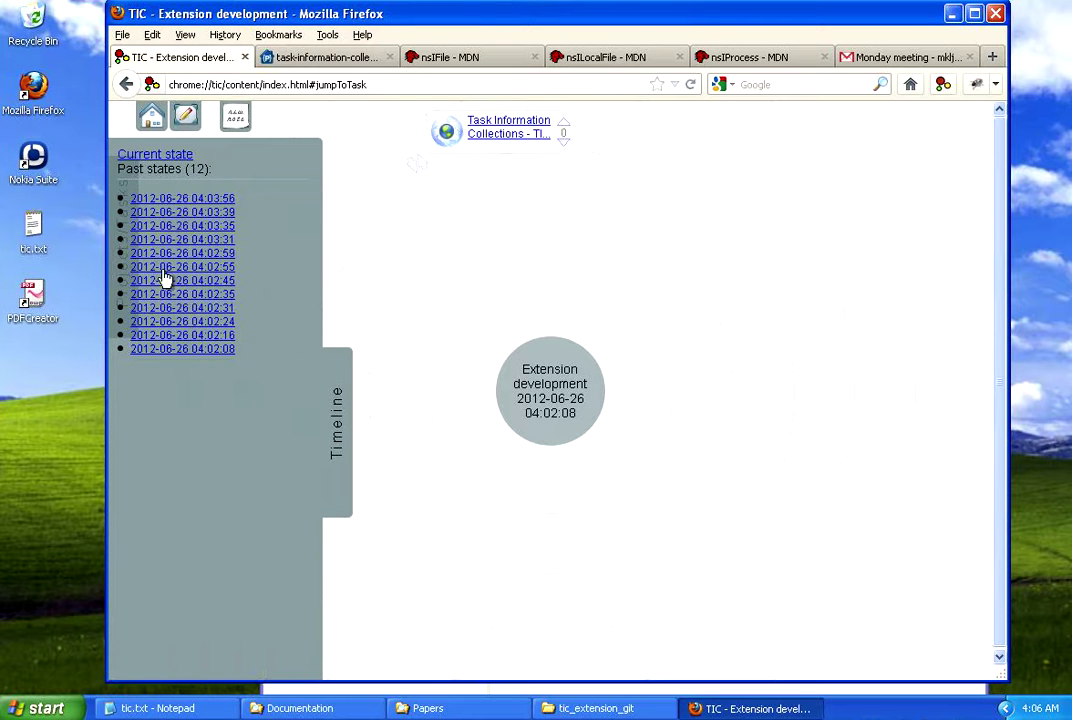
left_click(150, 212)
left_click(145, 198)
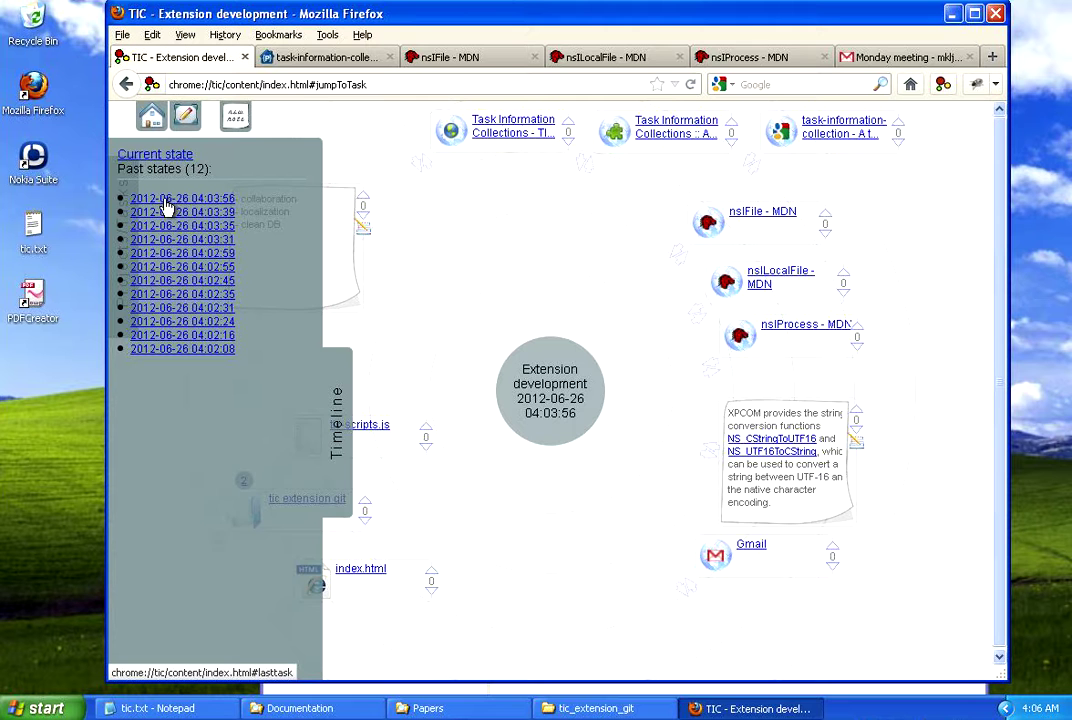
left_click(170, 240)
left_click(172, 254)
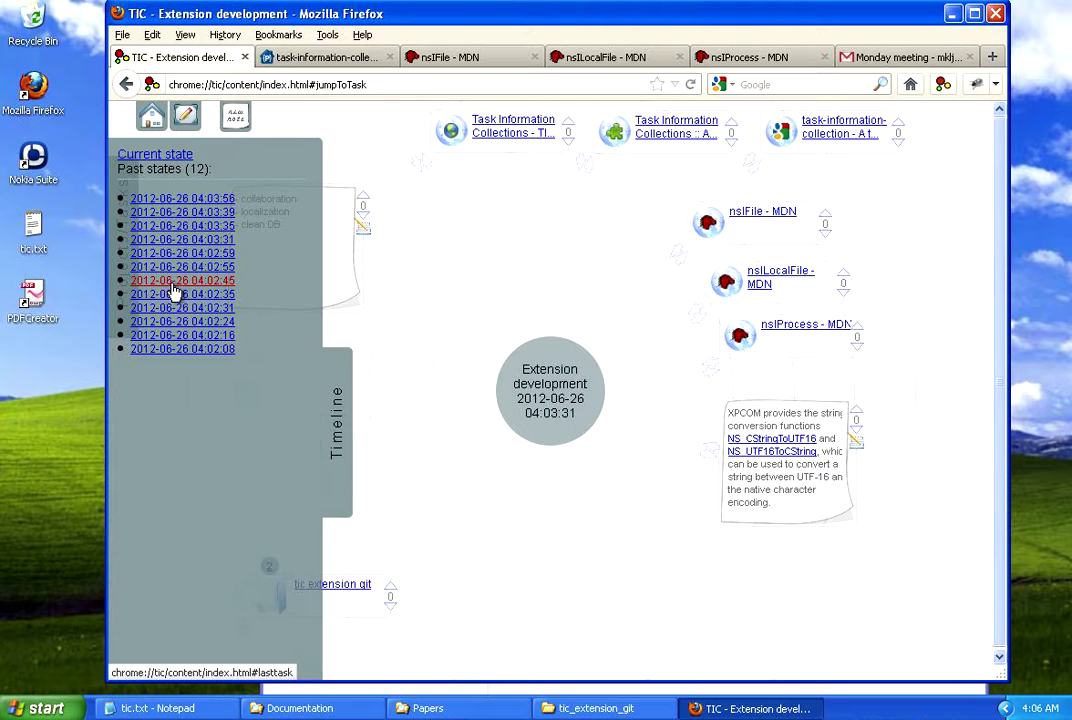
left_click(172, 158)
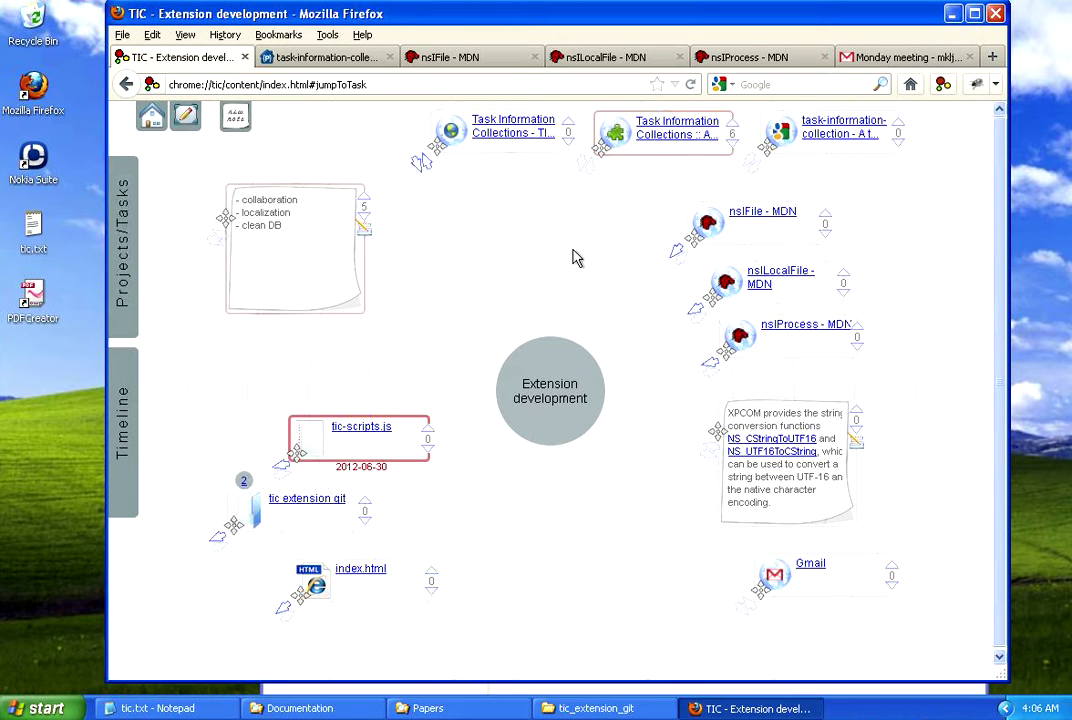
left_click(187, 117)
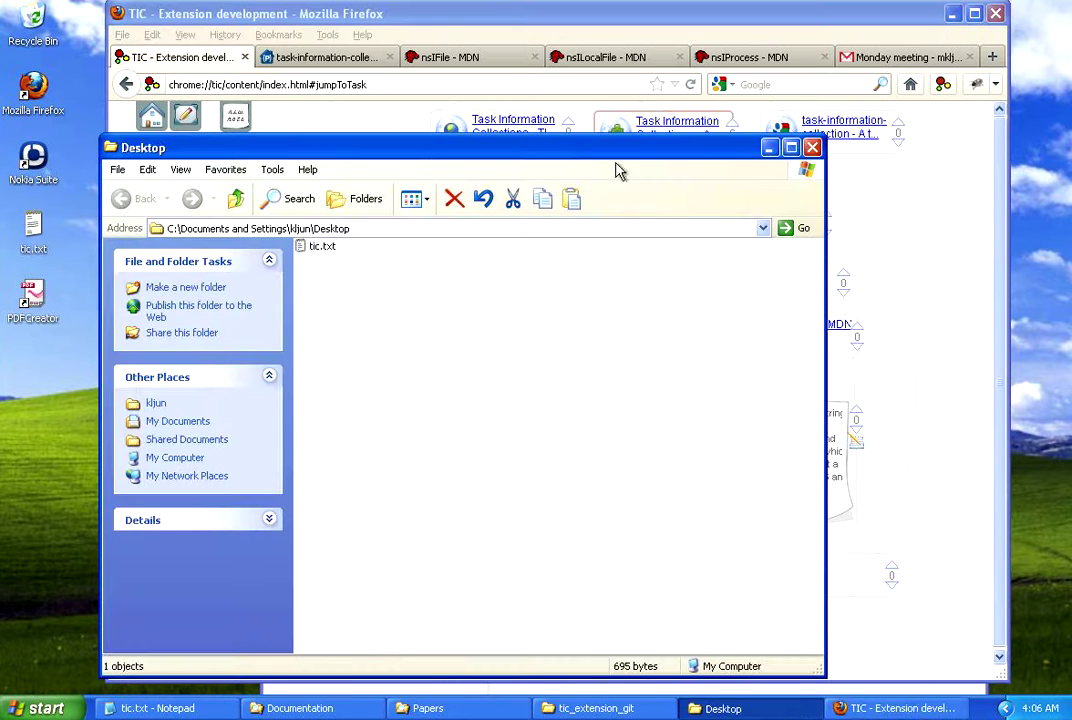
left_click(812, 148)
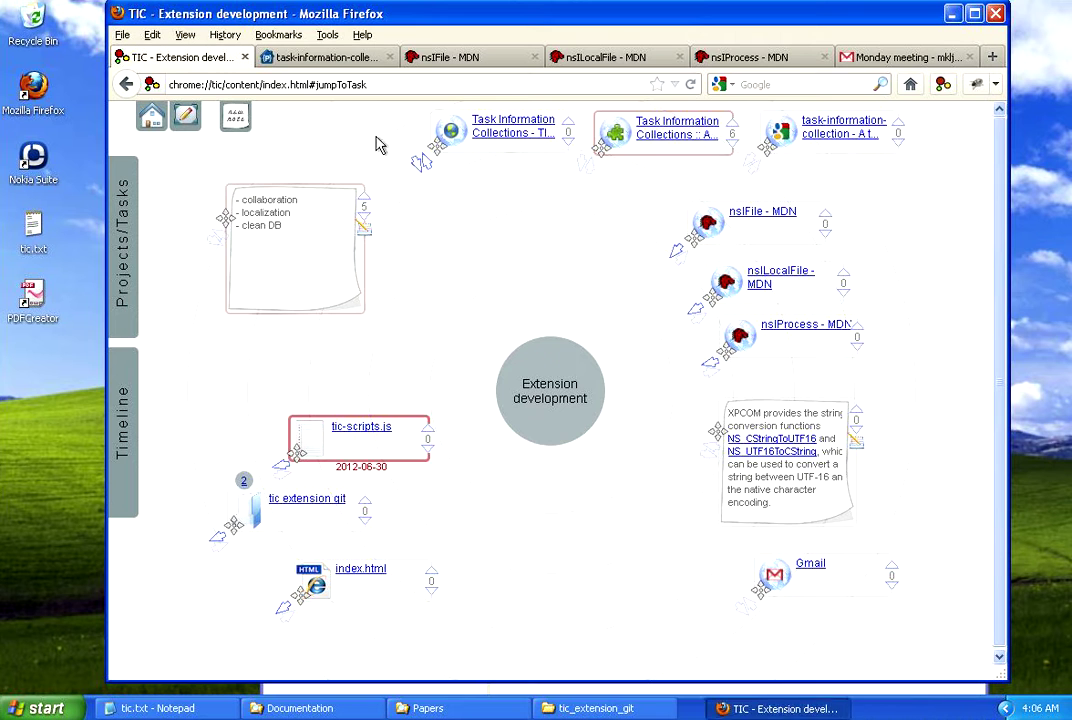
left_click(150, 116)
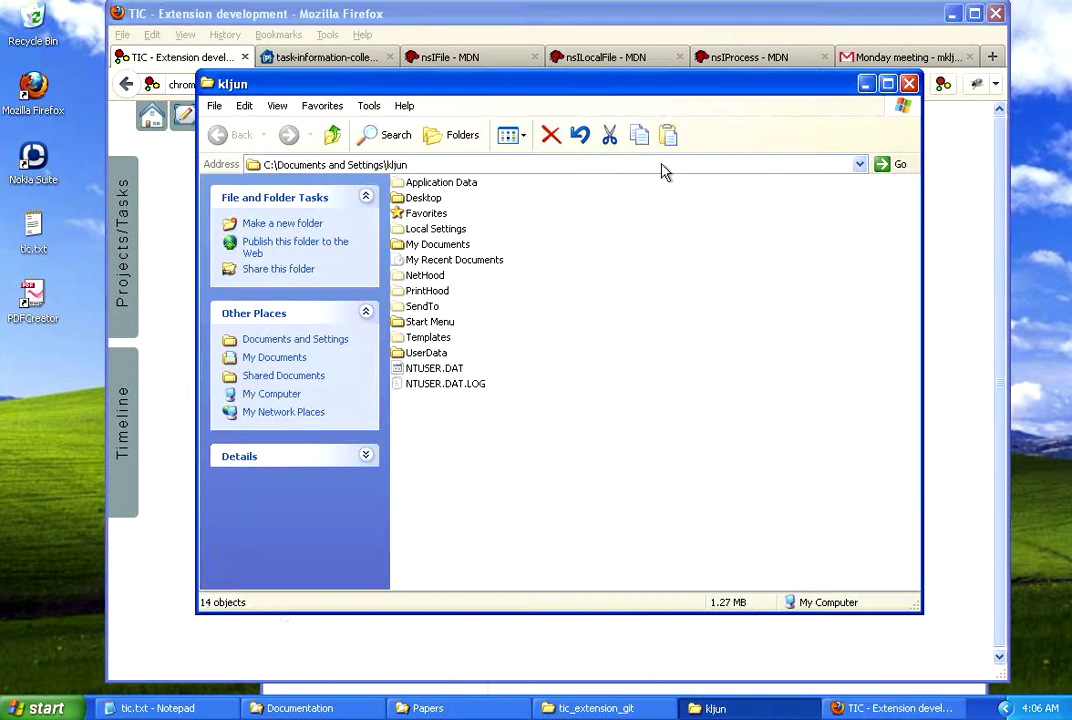
left_click(909, 84)
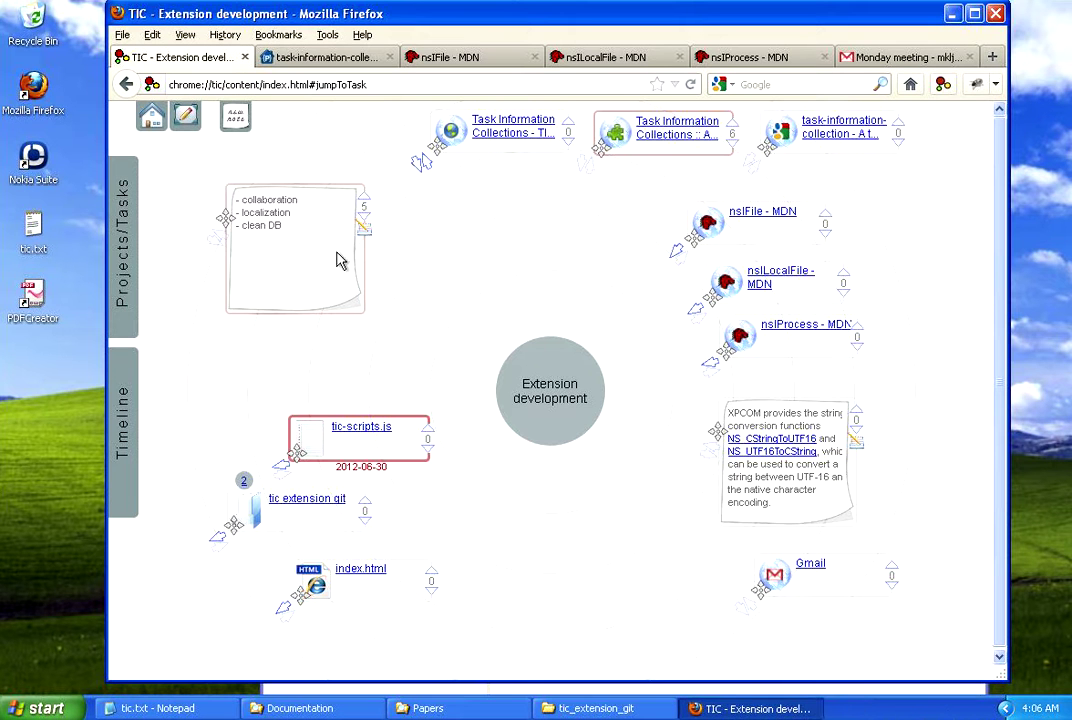